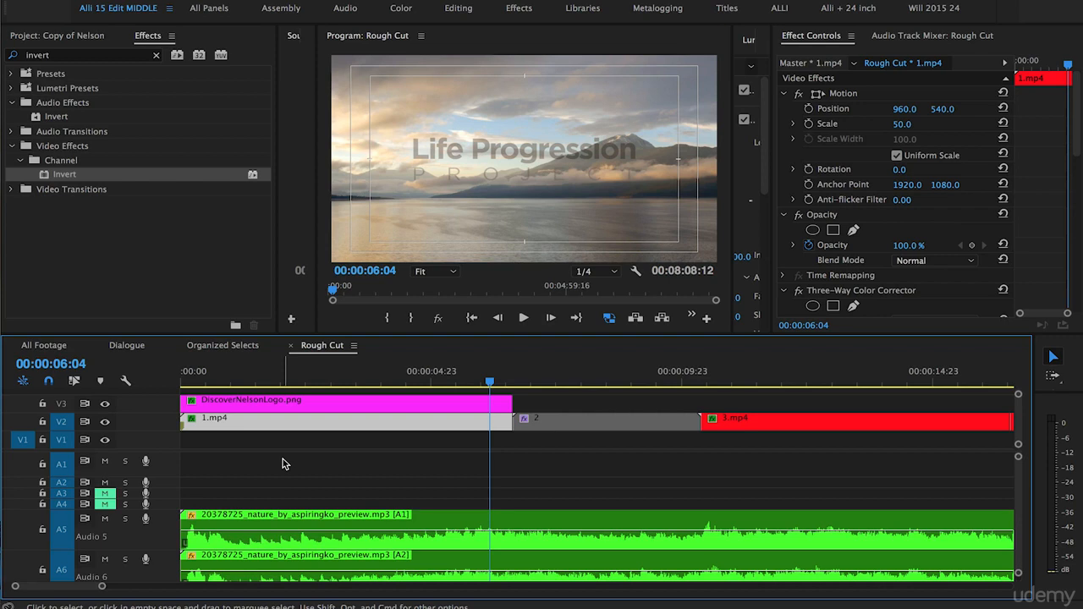
# Save the project, examine the external editing options for the DiscoverNelsonLogo.png clip, and scrub back toward the sequence's start.
pyautogui.press('super+s')
pyautogui.rightClick(325, 408)
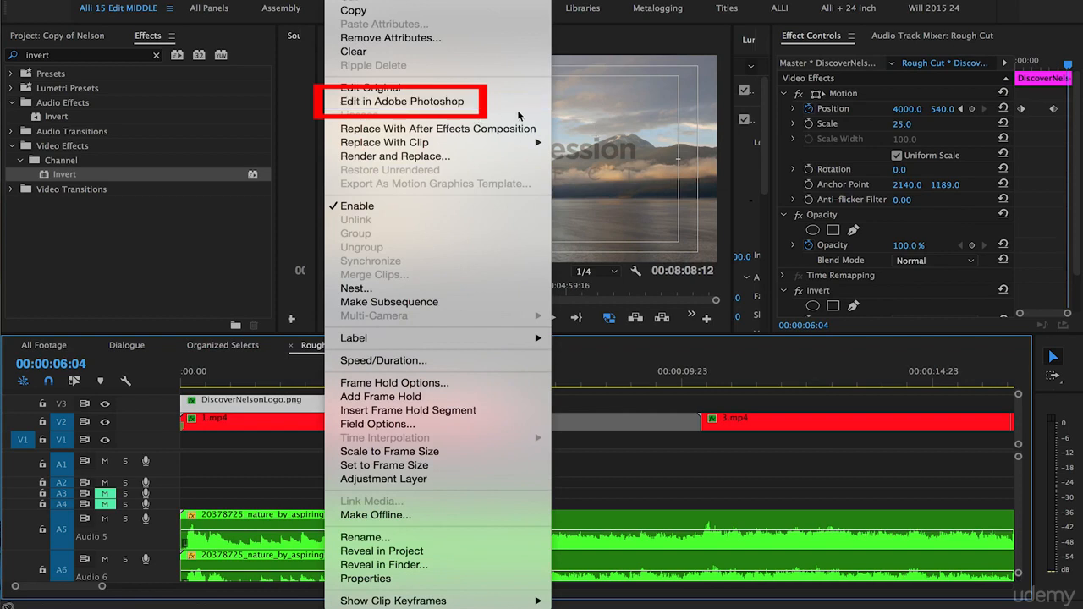
pyautogui.click(218, 243)
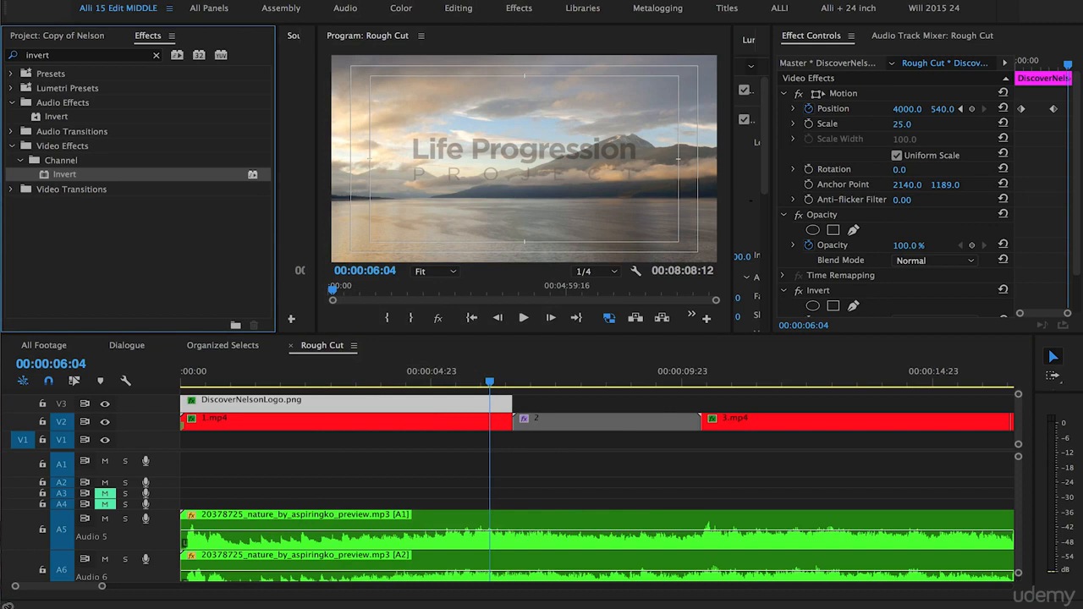
pyautogui.click(286, 378)
pyautogui.moveTo(286, 379); pyautogui.dragTo(190, 379)
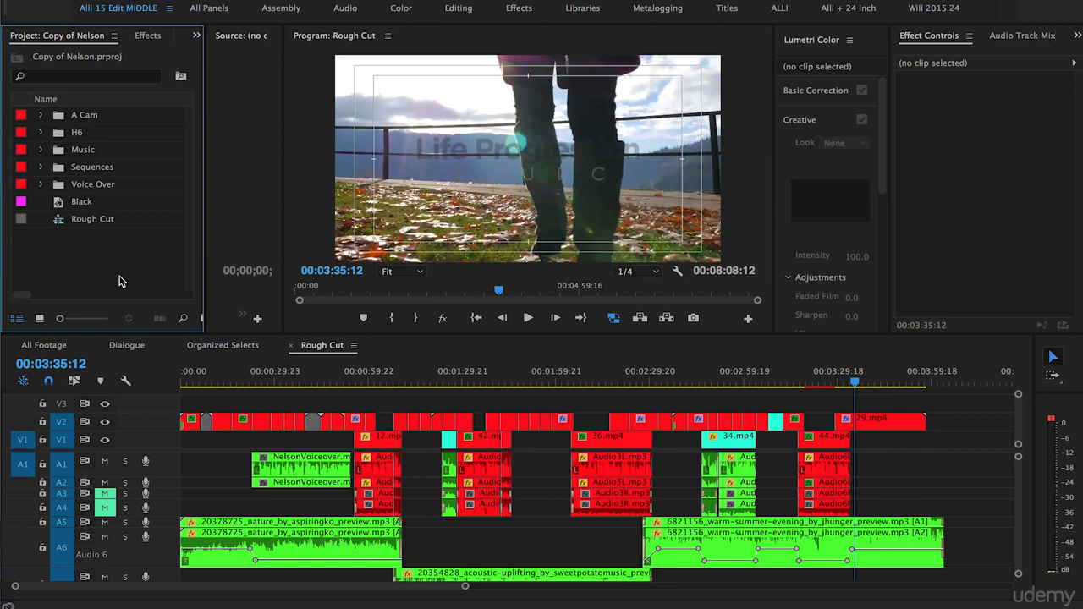
# Switch to Finder and import DiscoverNelsonLogo.png from the Nelson project's Logo folder into the Premiere Pro project.
pyautogui.press('super+Tab')
pyautogui.press('super+Tab')
pyautogui.press('super+Tab')
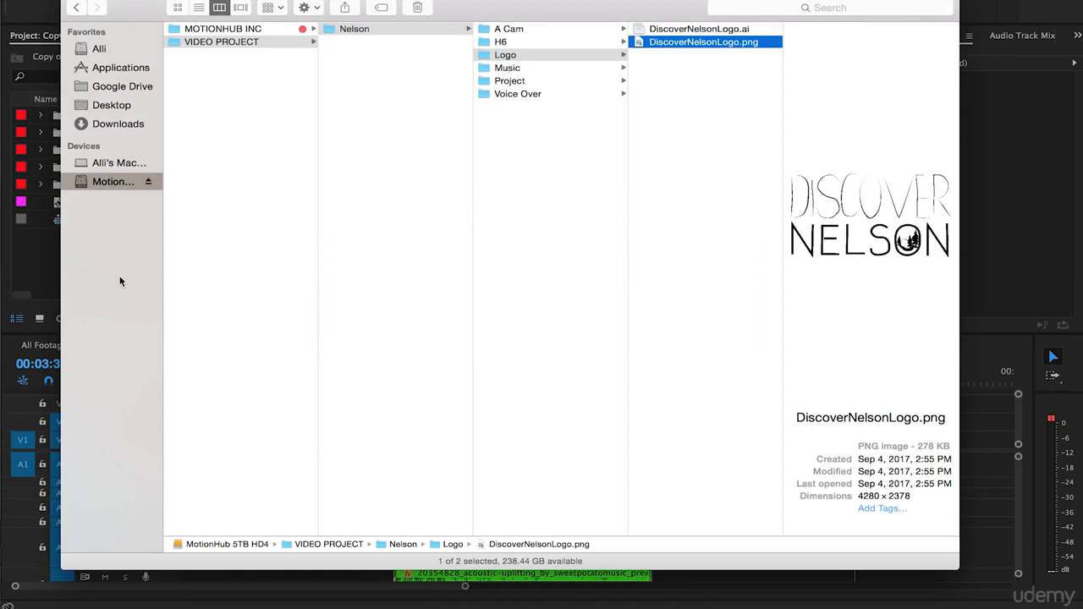
pyautogui.click(491, 57)
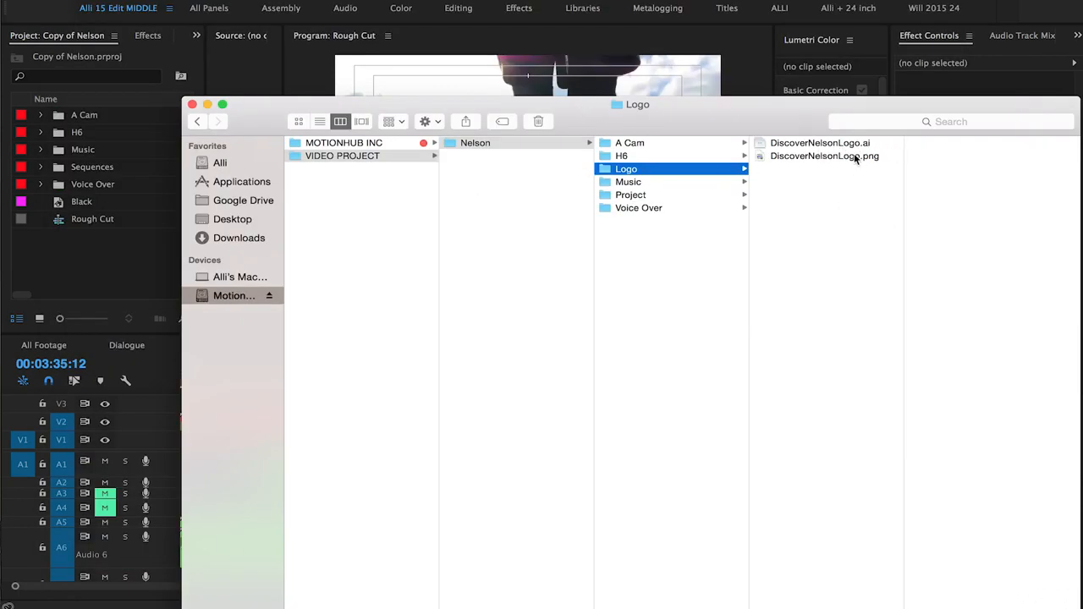
pyautogui.moveTo(752, 114); pyautogui.dragTo(706, 13)
pyautogui.click(744, 56)
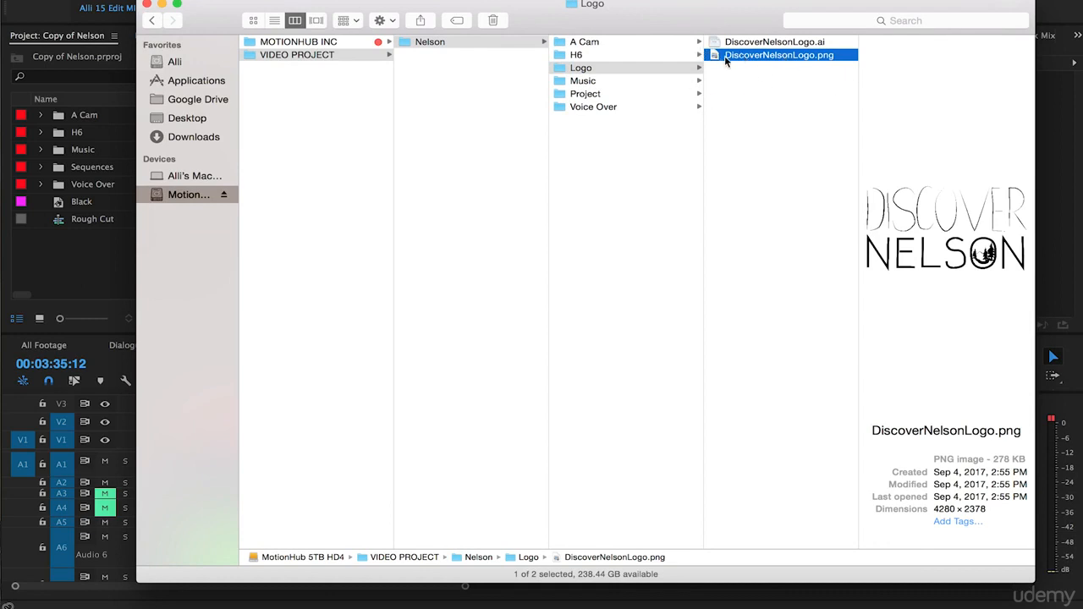
pyautogui.moveTo(724, 57); pyautogui.dragTo(53, 251)
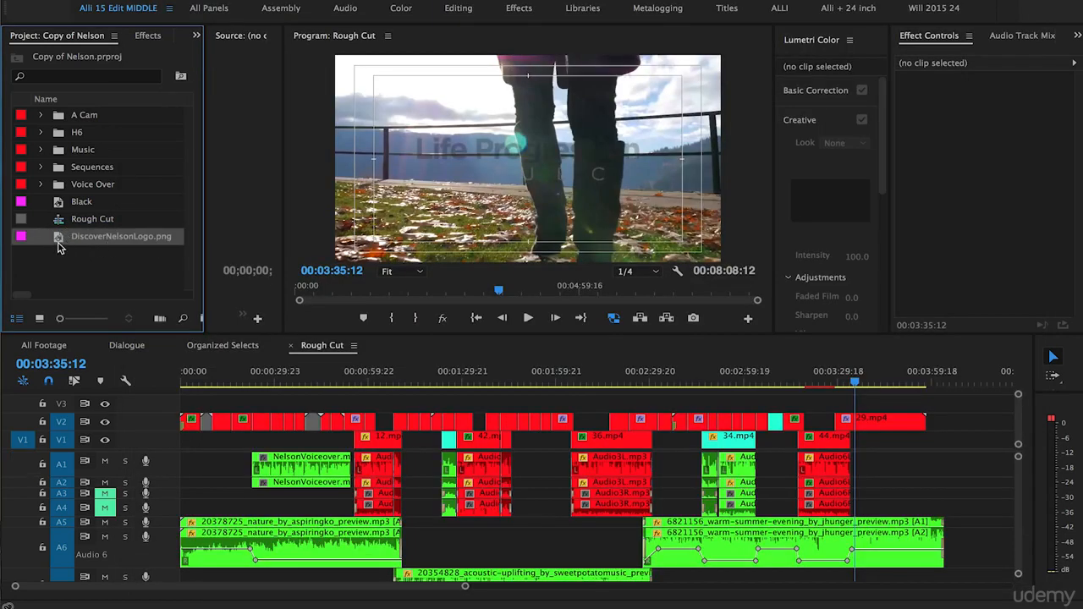
# Place DiscoverNelsonLogo.png on track V3 at 00:03:35:12, above 29.mp4, and scale it to 25.
pyautogui.moveTo(59, 246); pyautogui.dragTo(866, 406)
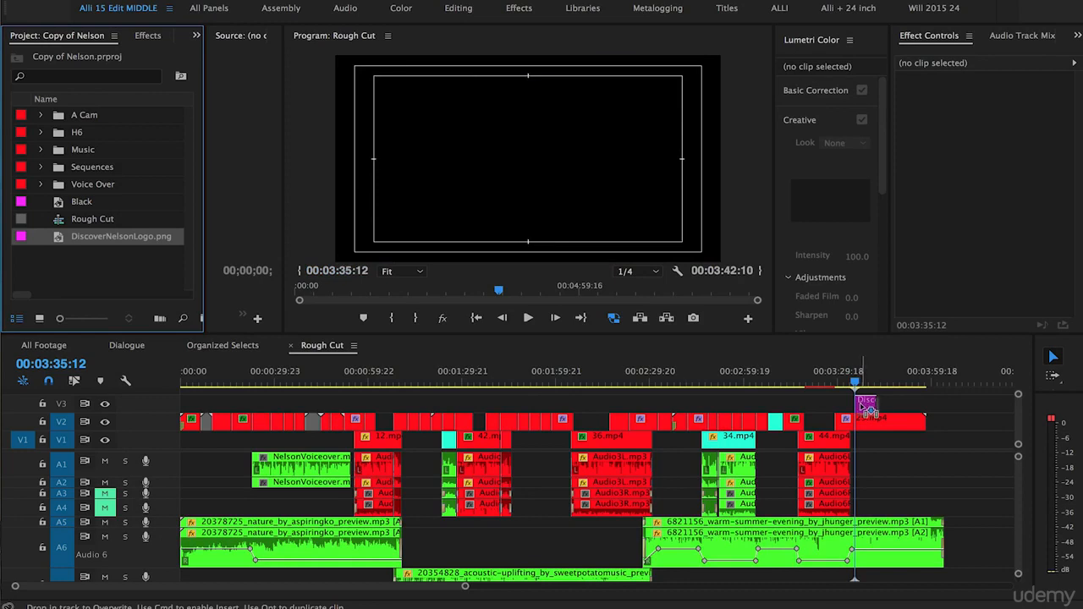
pyautogui.moveTo(865, 406); pyautogui.dragTo(865, 406)
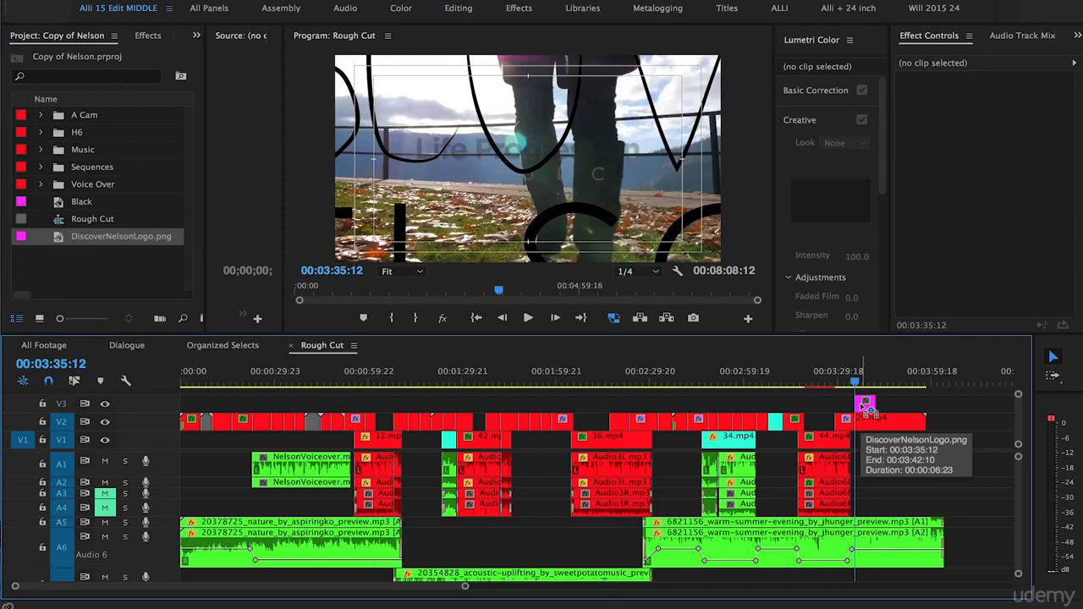
pyautogui.press('=')
pyautogui.press('=')
pyautogui.moveTo(622, 372); pyautogui.dragTo(655, 373)
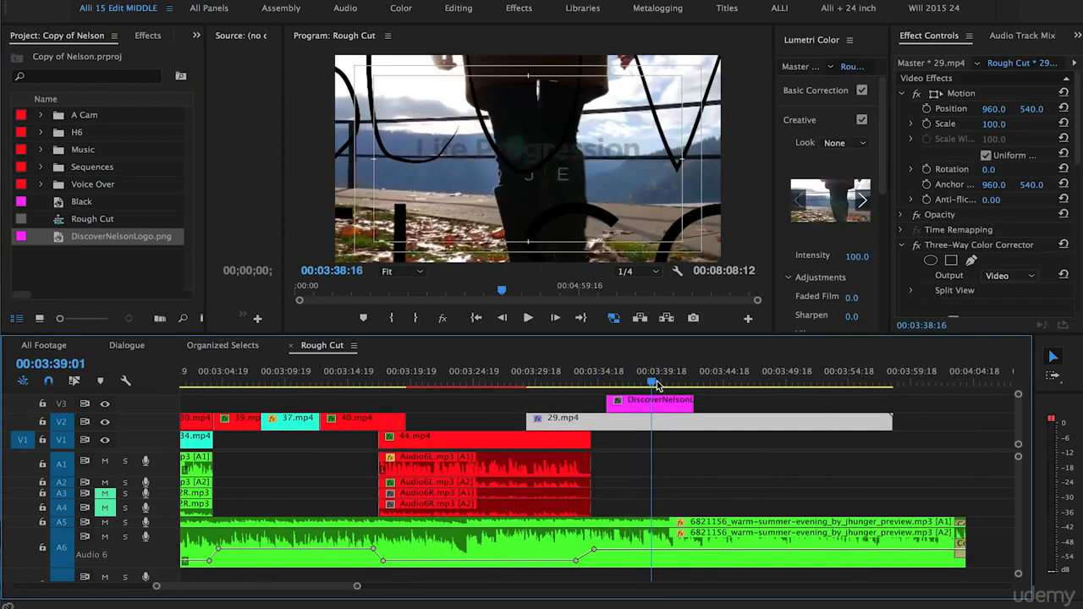
pyautogui.click(474, 170)
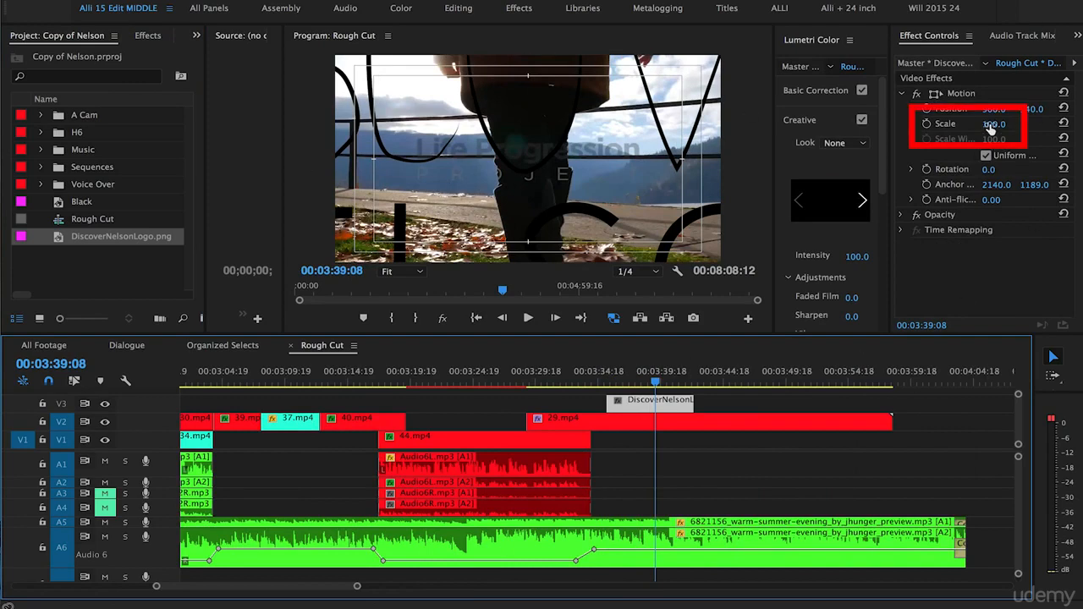
pyautogui.moveTo(991, 127); pyautogui.dragTo(924, 127)
# Move the logo clip later, adjust its start to 00:03:38:11, and extend its end to match the end of 29.mp4.
pyautogui.moveTo(638, 405); pyautogui.dragTo(689, 407)
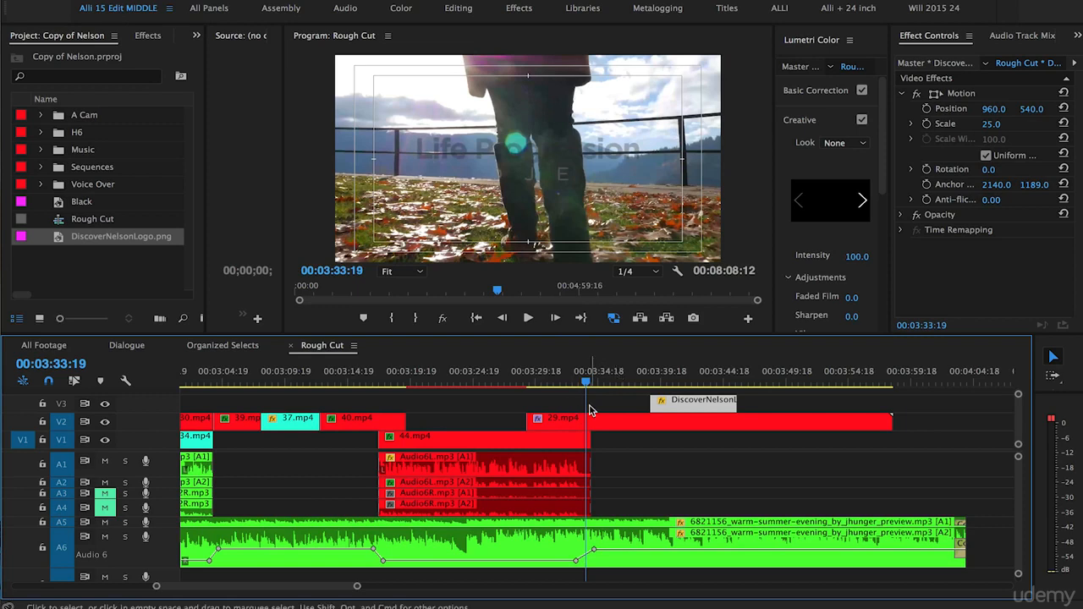
pyautogui.press('space')
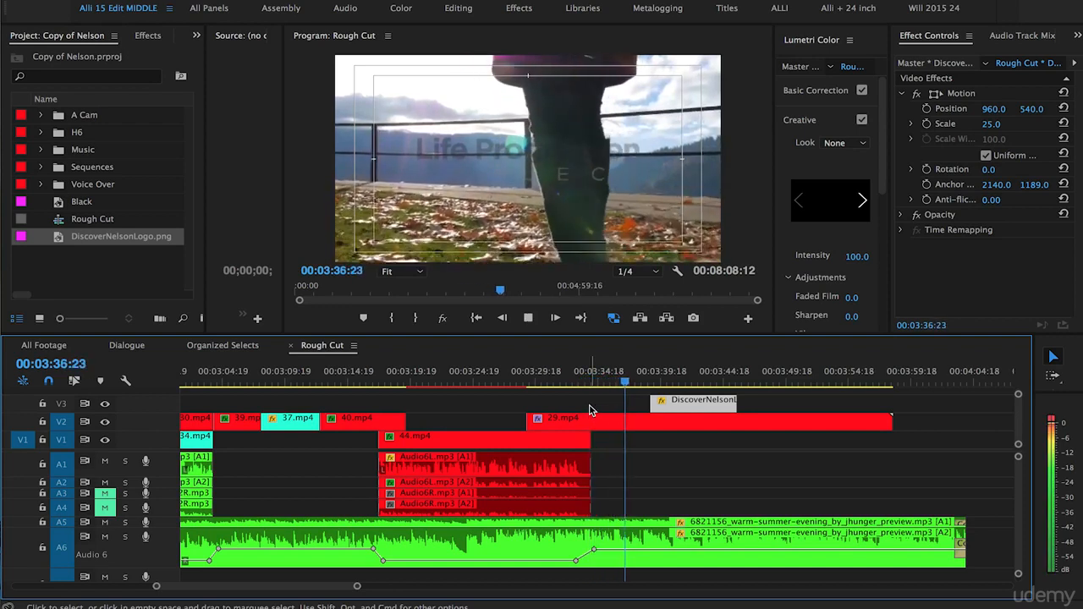
pyautogui.click(590, 410)
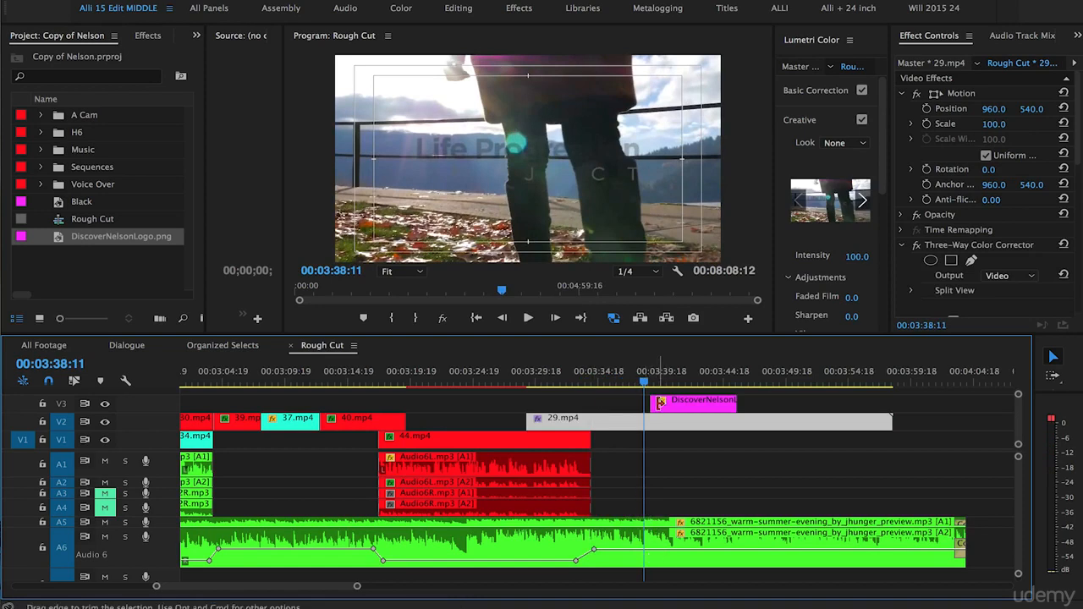
pyautogui.moveTo(658, 401); pyautogui.dragTo(645, 401)
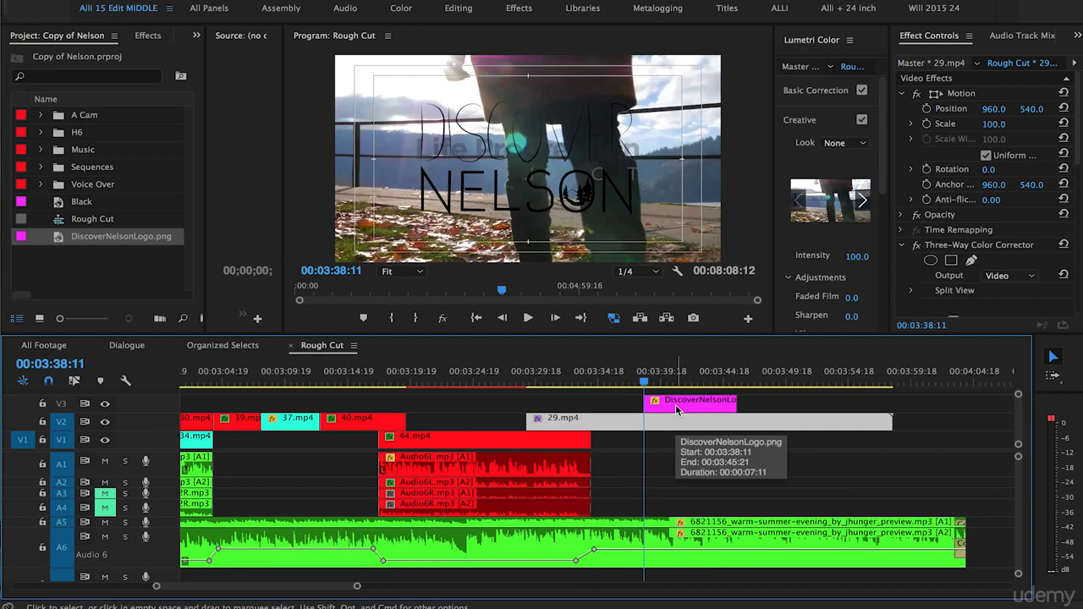
pyautogui.moveTo(740, 400); pyautogui.dragTo(893, 407)
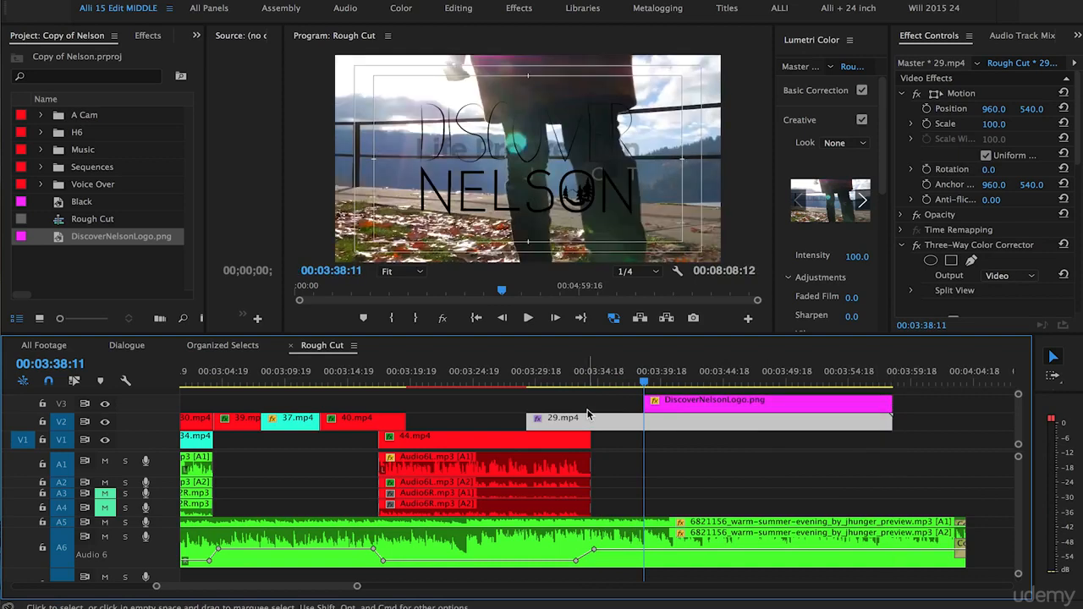
# Enable Scale and Position keyframing for the logo clip at 00:03:38:11.
pyautogui.click(666, 410)
pyautogui.click(613, 407)
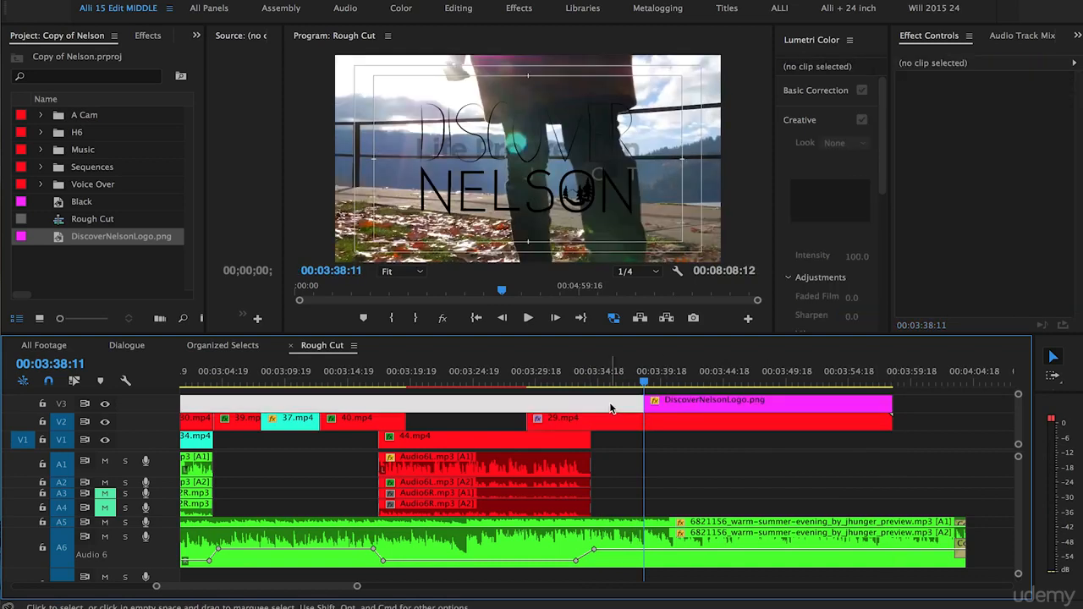
pyautogui.click(678, 407)
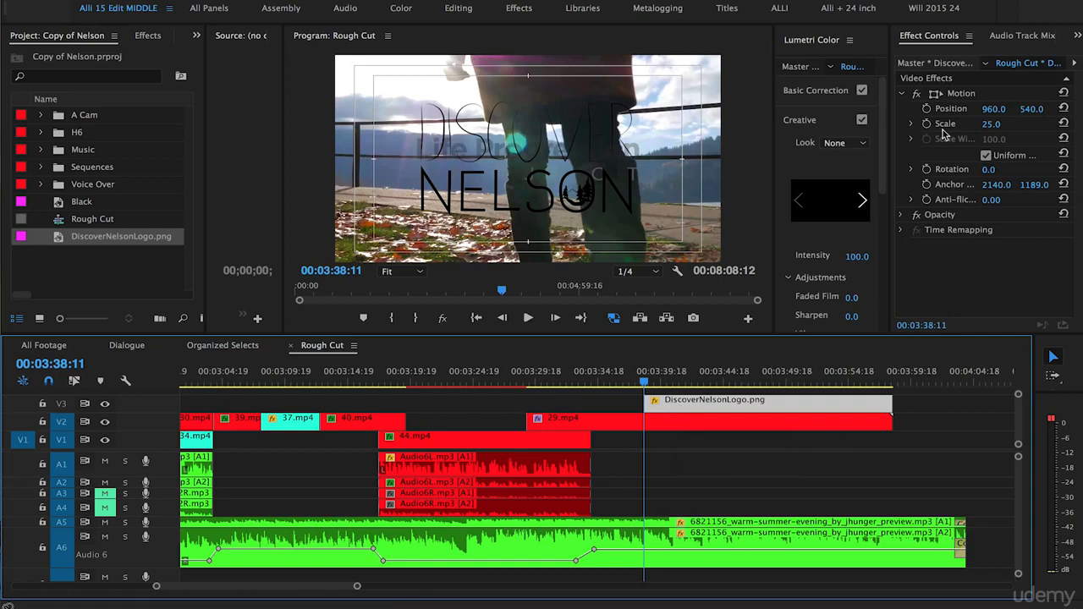
pyautogui.moveTo(888, 110); pyautogui.dragTo(775, 110)
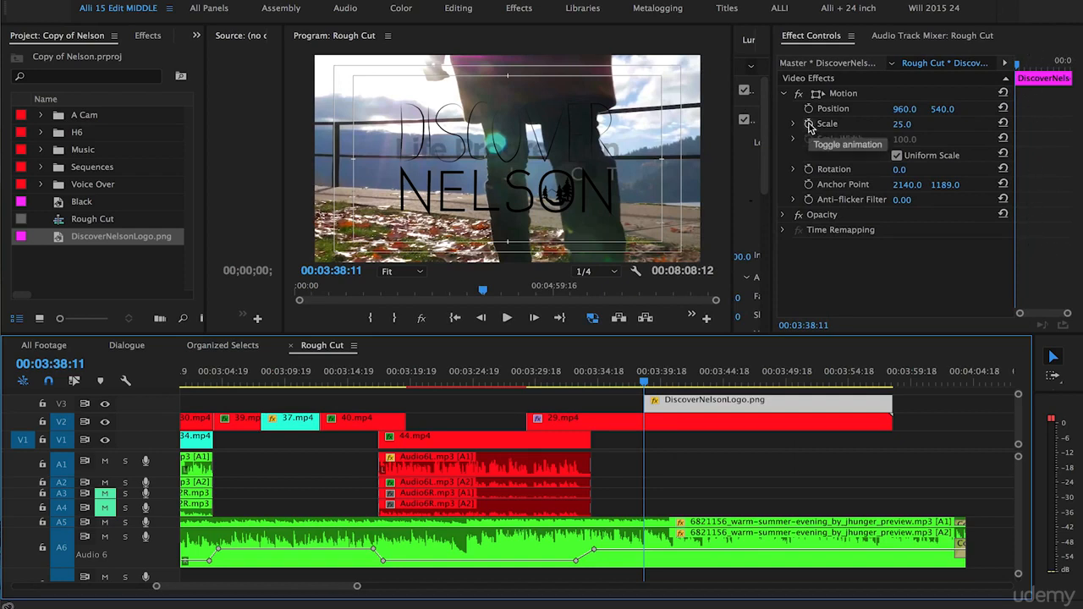
pyautogui.click(810, 125)
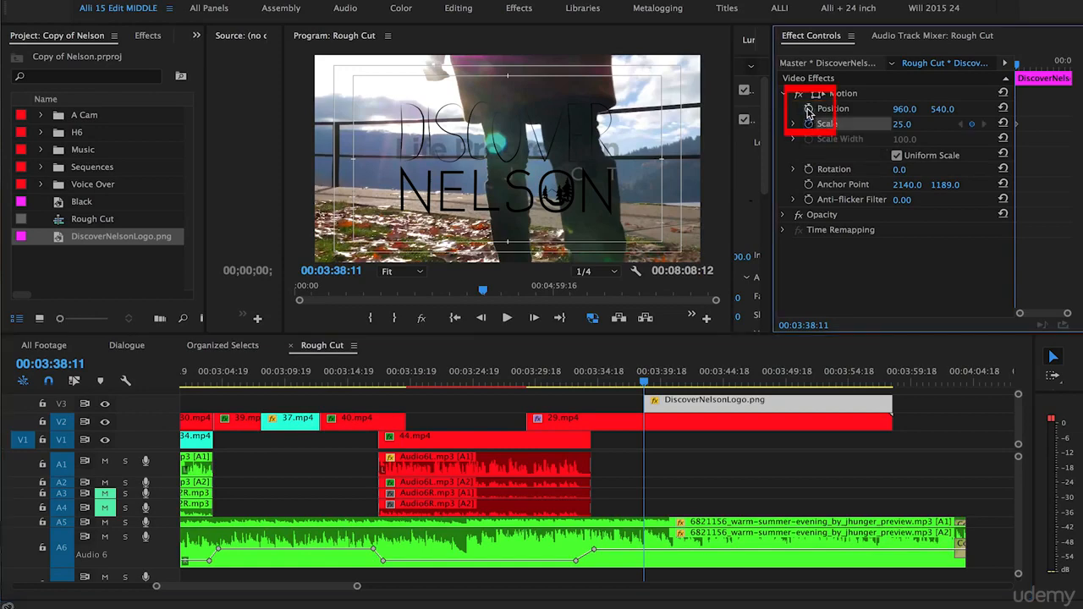
pyautogui.click(809, 109)
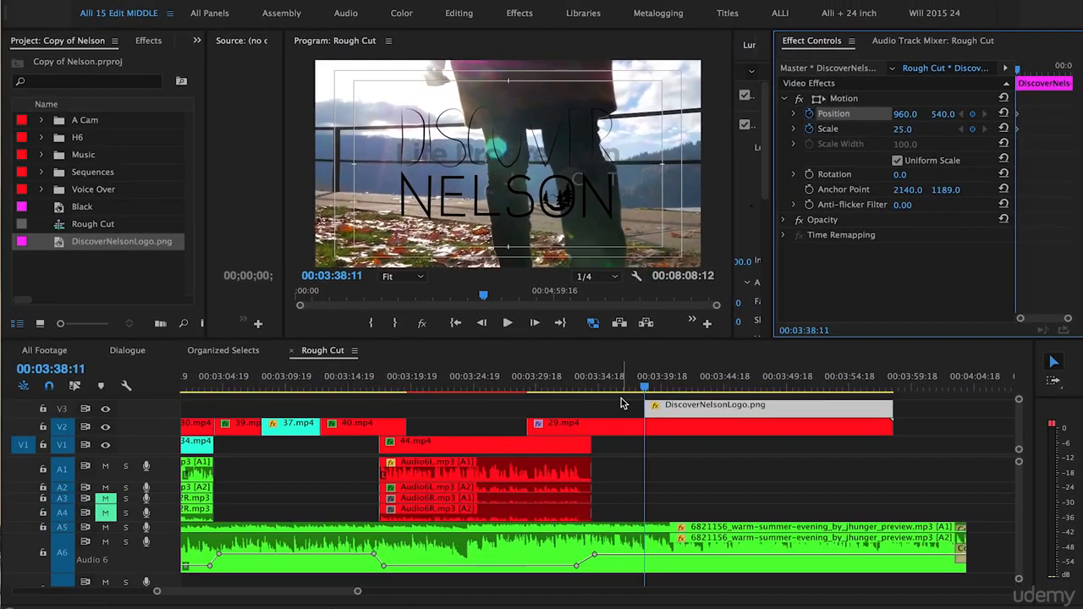
# Add a Scale keyframe of 30 to the logo clip at 00:03:43:06.
pyautogui.press('space')
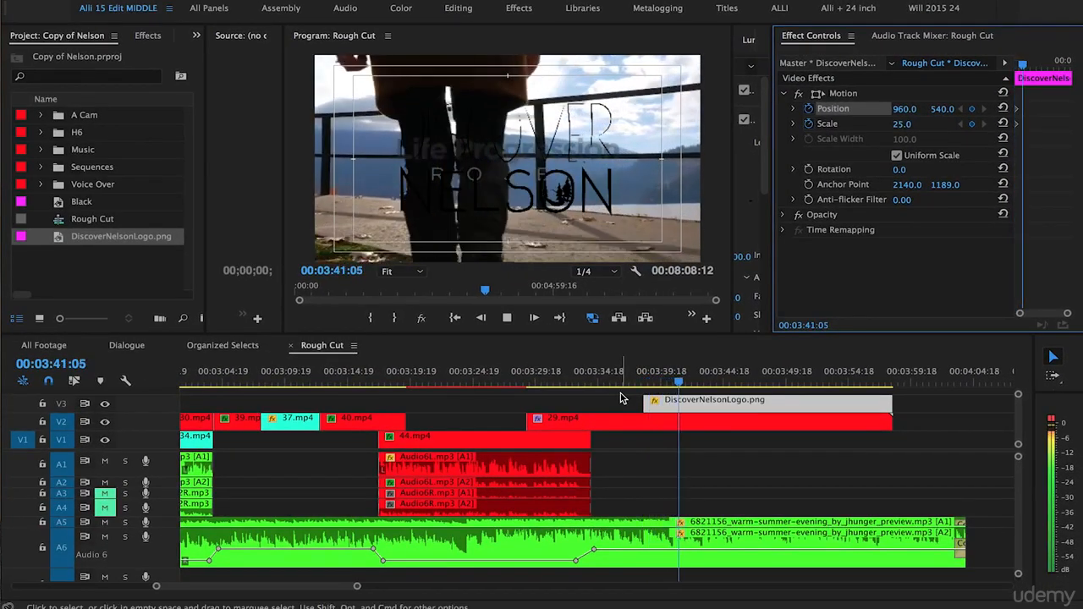
pyautogui.press('space')
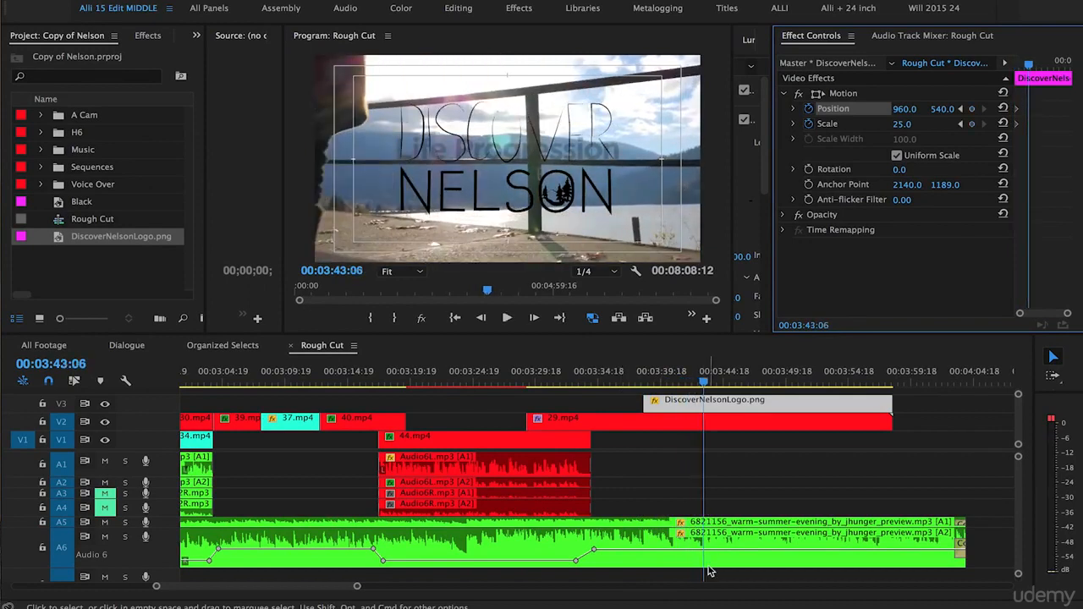
pyautogui.click(972, 125)
pyautogui.click(911, 124)
pyautogui.write('3')
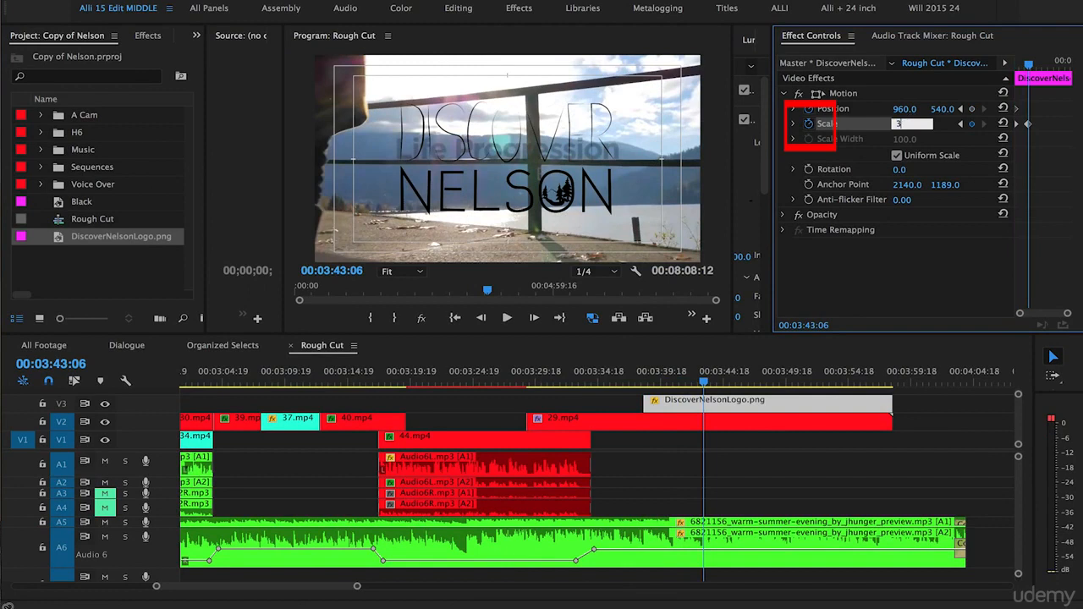
pyautogui.write('0')
pyautogui.click(937, 93)
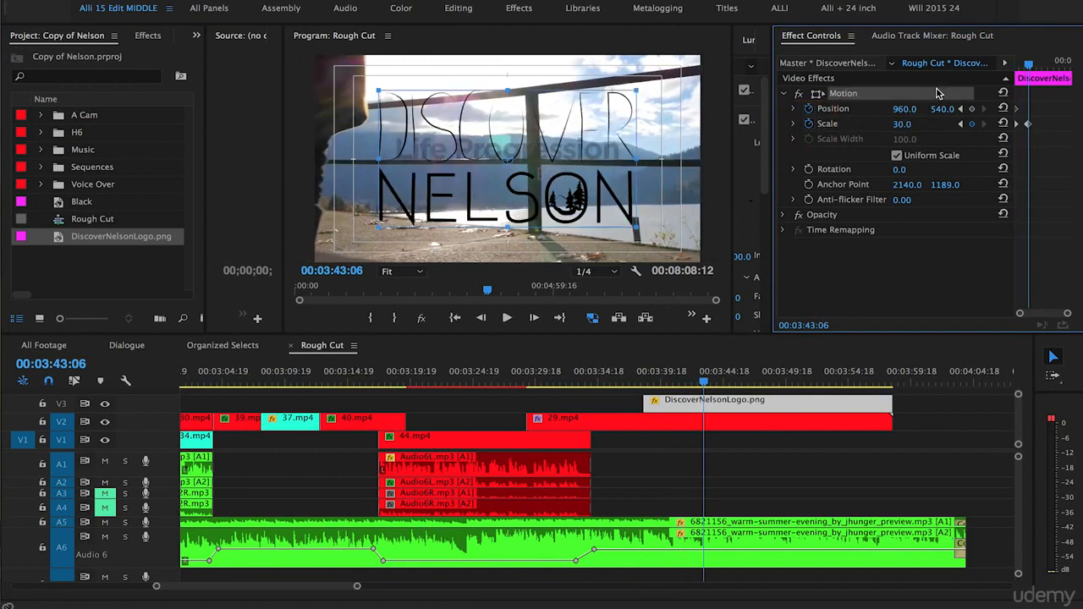
# Apply the default video transition to both ends of the logo clip and play it back from 00:03:37:17.
pyautogui.click(643, 380)
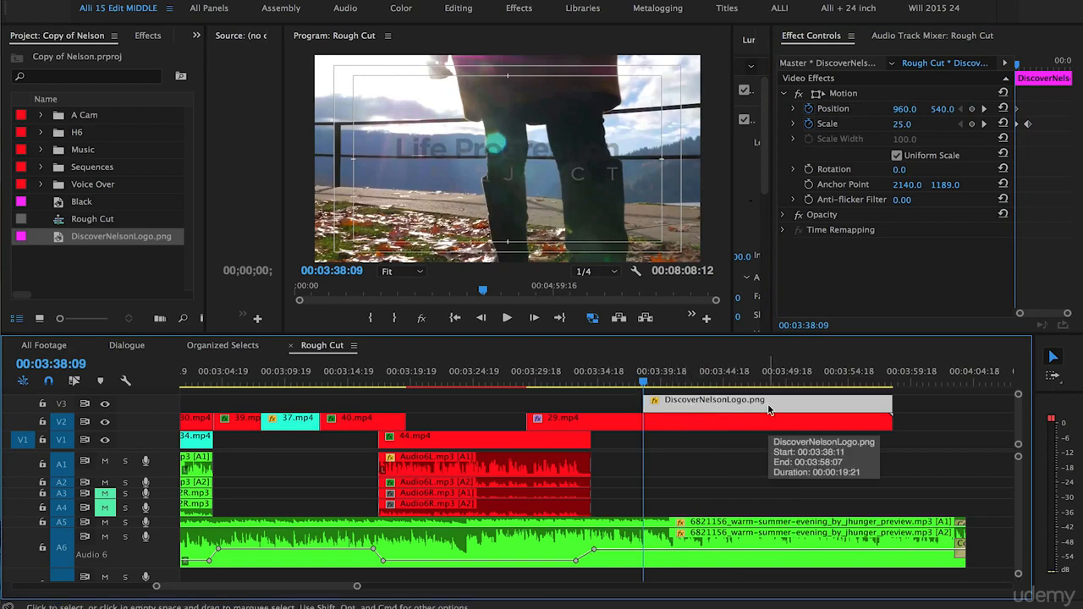
pyautogui.press('super+d')
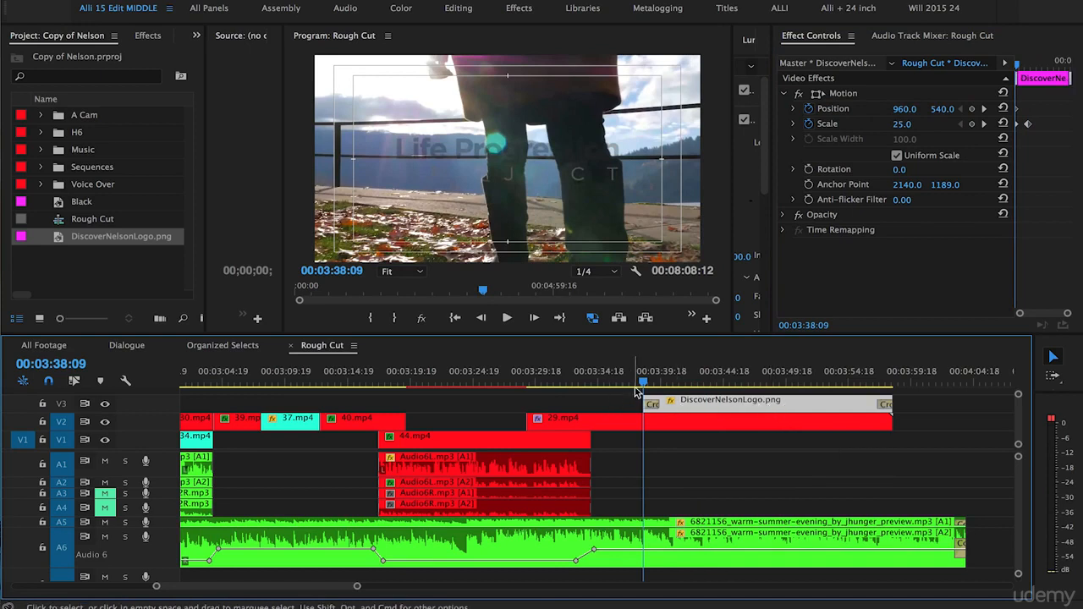
pyautogui.click(636, 378)
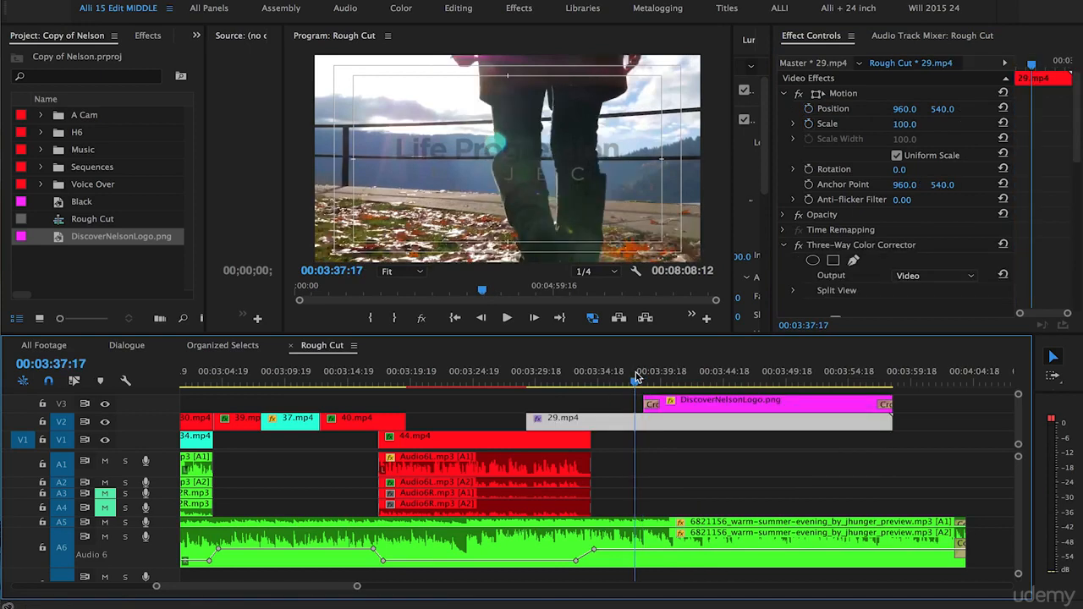
pyautogui.press('space')
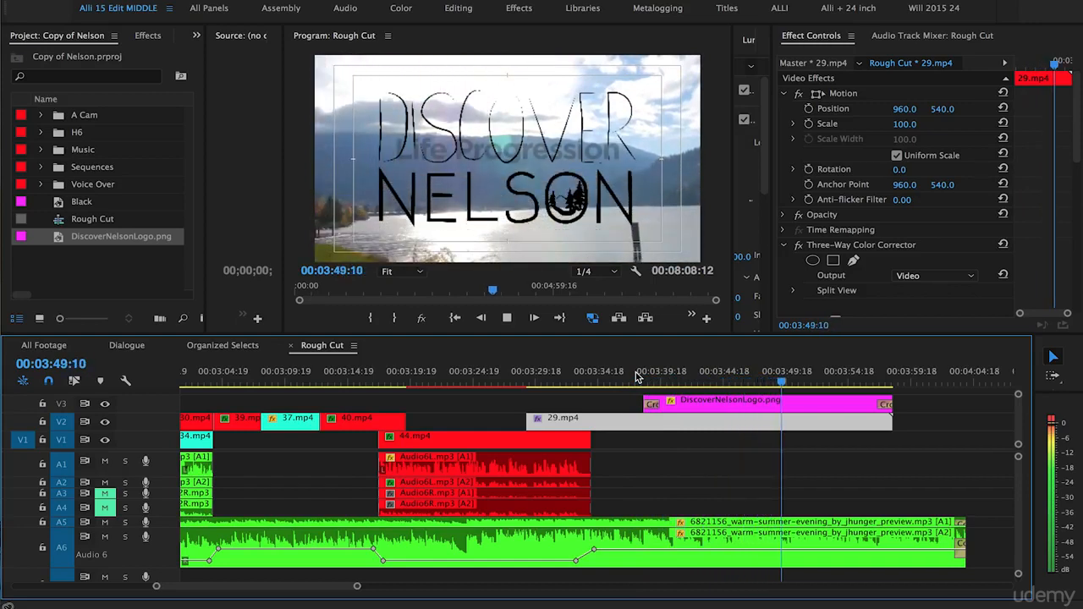
pyautogui.press('space')
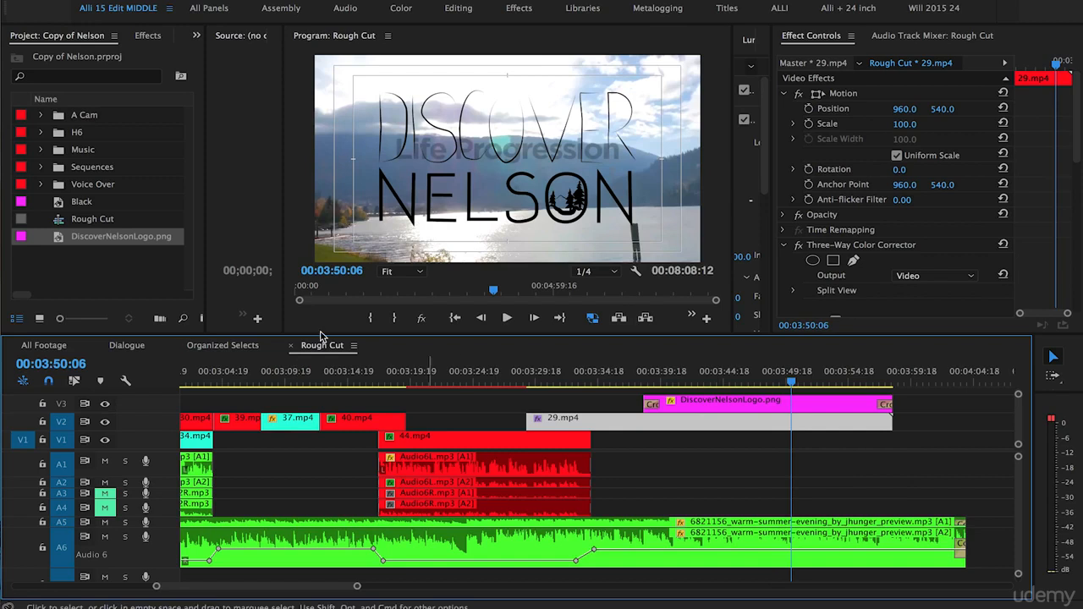
# Move the logo clip on V3 to start at 00:03:50:06 and play back its new timing.
pyautogui.click(698, 406)
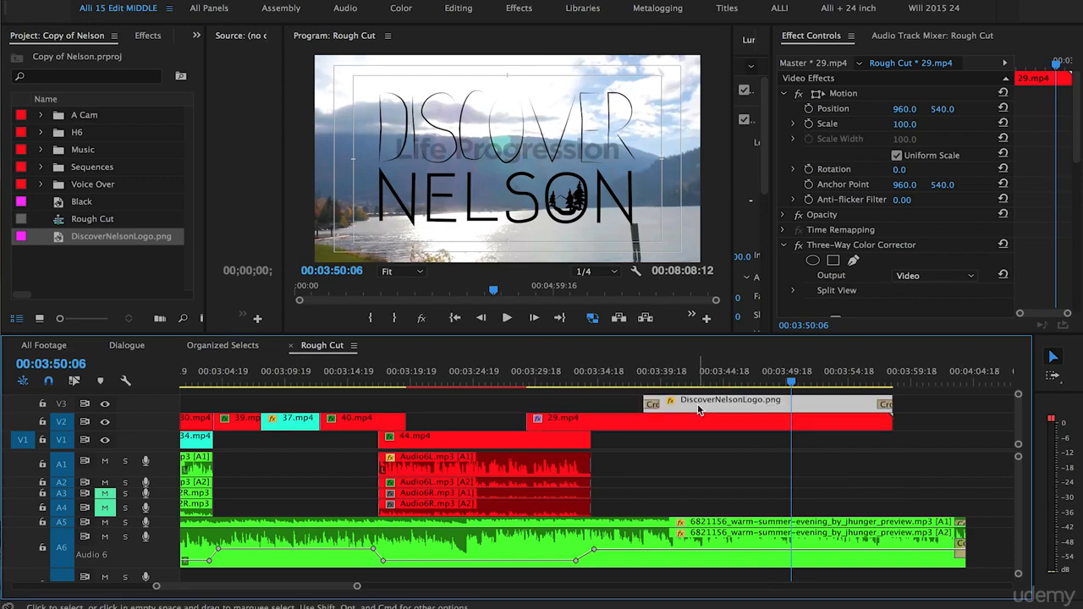
pyautogui.moveTo(700, 410); pyautogui.dragTo(857, 409)
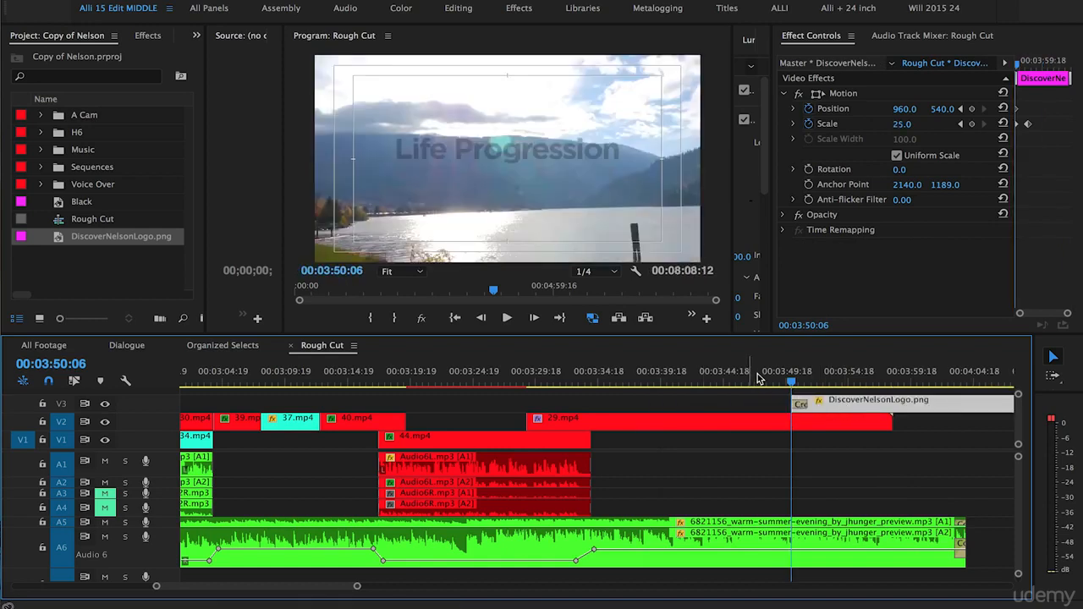
pyautogui.click(758, 379)
pyautogui.press('space')
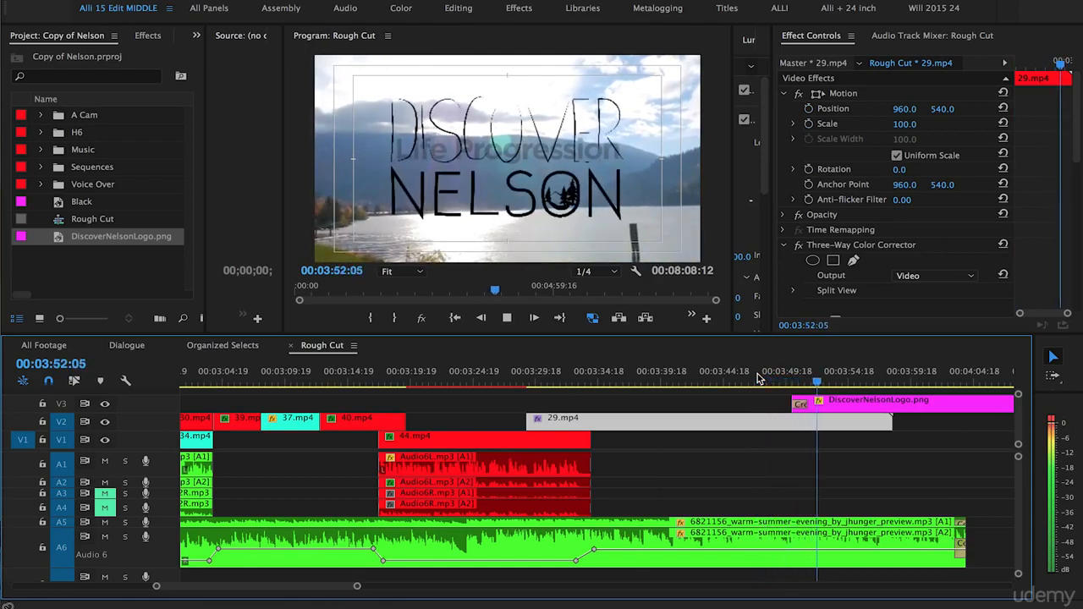
pyautogui.hscroll(5, 773, 426)
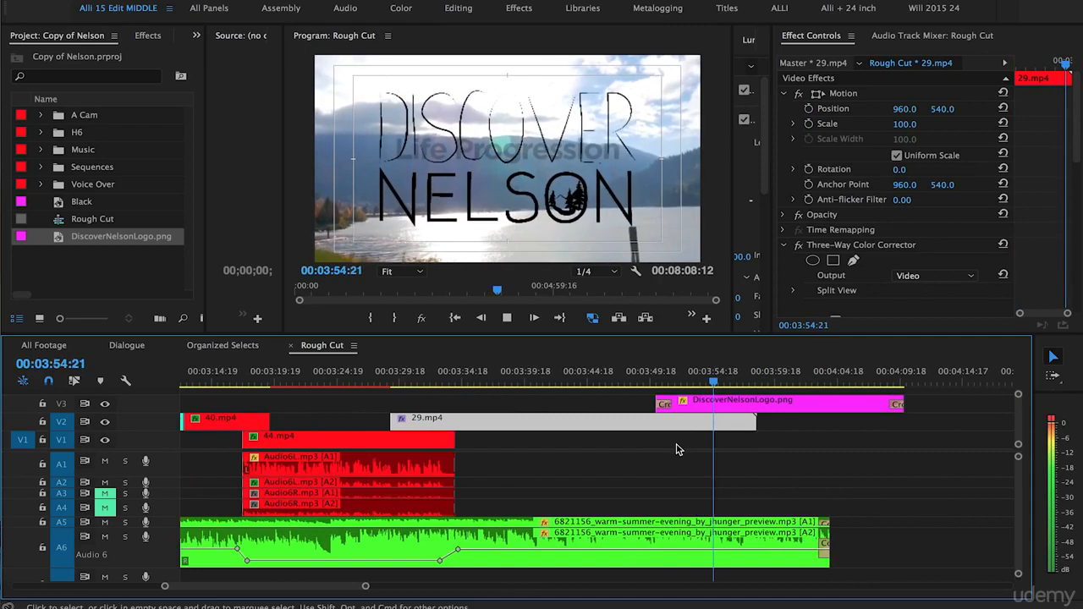
pyautogui.press('space')
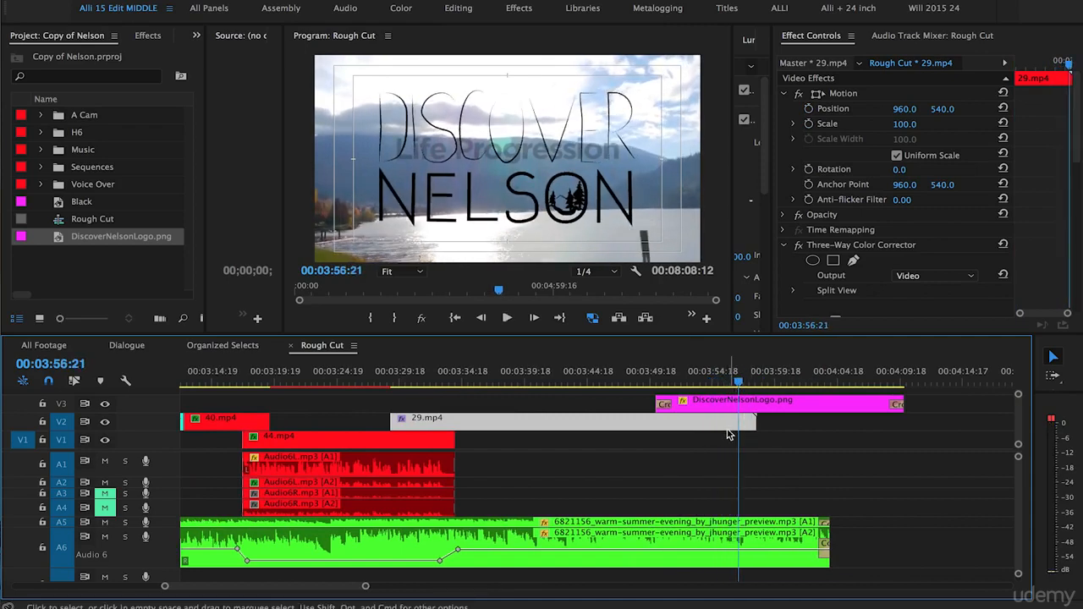
# Fade out 29.mp4 with Opacity keyframes of 100% at 00:03:50:05 and 0% at 00:03:56:10.
pyautogui.moveTo(663, 383); pyautogui.dragTo(656, 384)
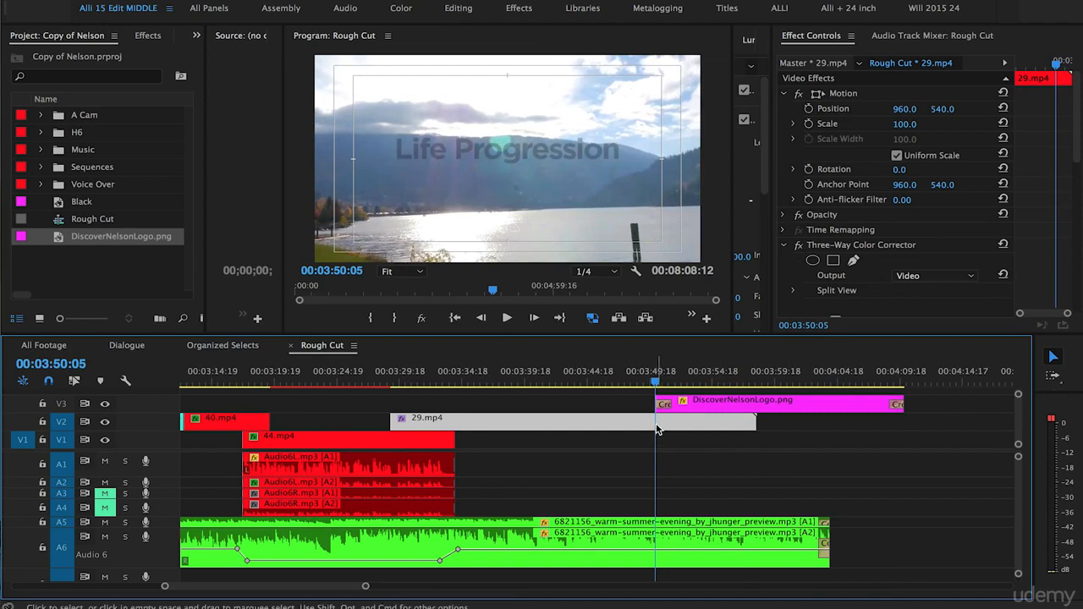
pyautogui.click(783, 217)
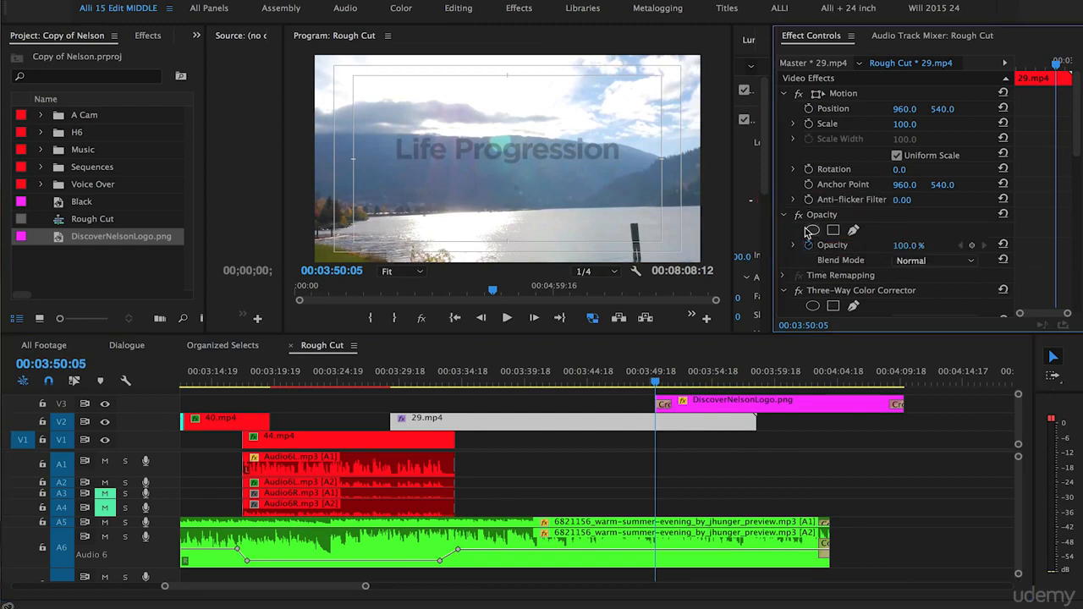
pyautogui.click(972, 245)
pyautogui.moveTo(661, 380); pyautogui.dragTo(739, 394)
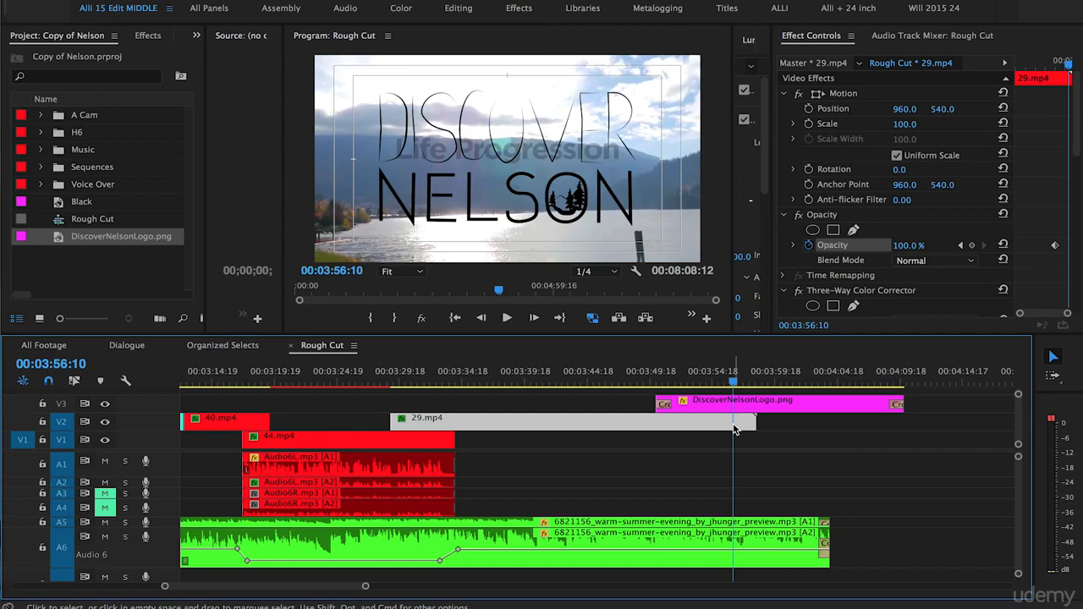
pyautogui.click(973, 247)
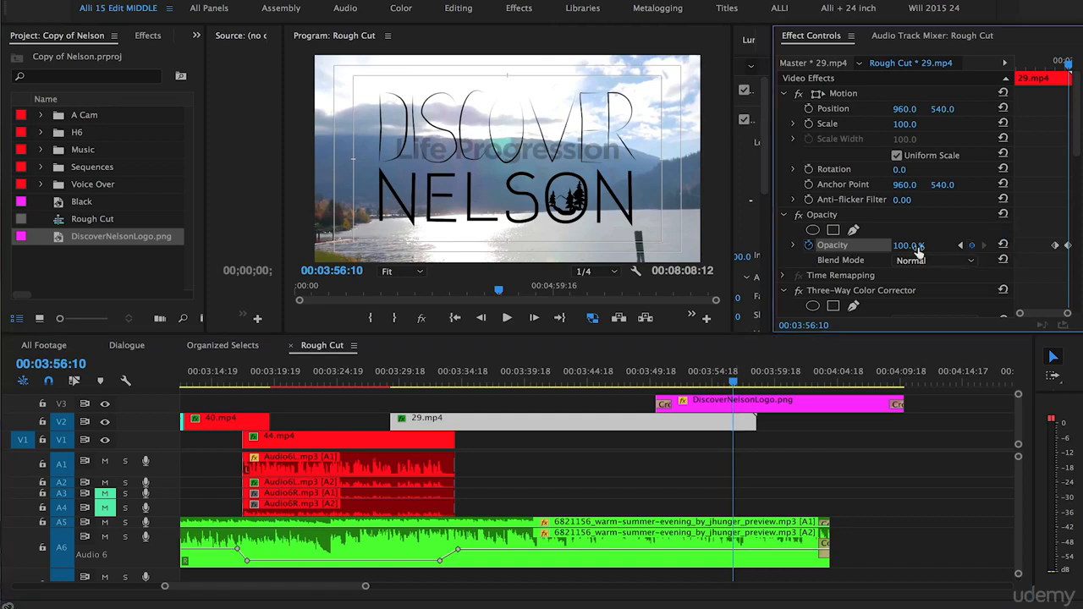
pyautogui.moveTo(907, 247); pyautogui.dragTo(822, 247)
# Trim the logo clip on V3 to end together with 29.mp4 and play back the ending from 00:03:50:03.
pyautogui.moveTo(660, 381); pyautogui.dragTo(657, 381)
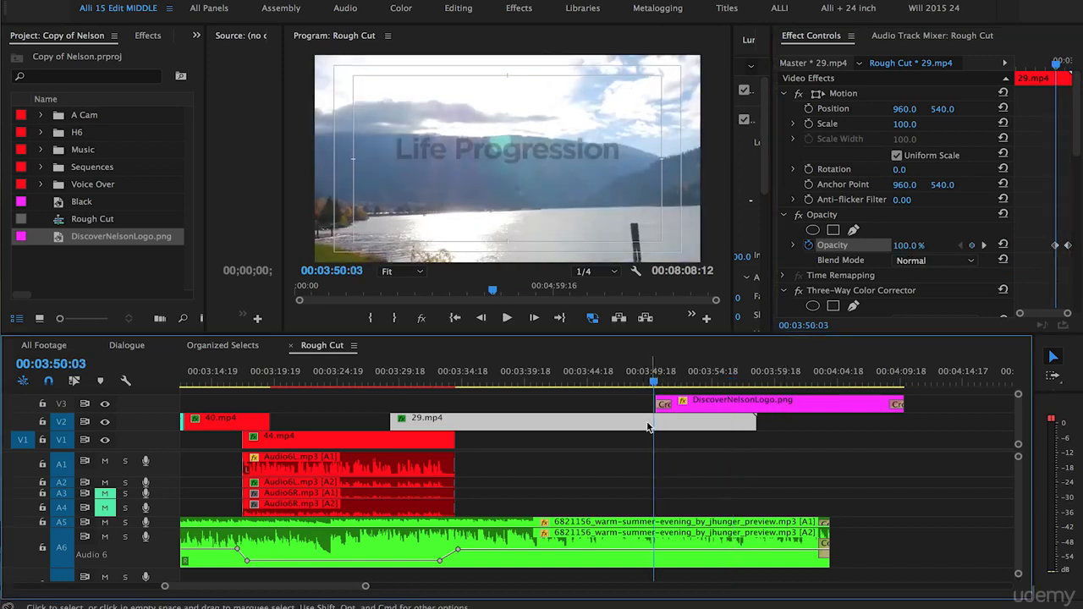
pyautogui.moveTo(904, 404); pyautogui.dragTo(760, 406)
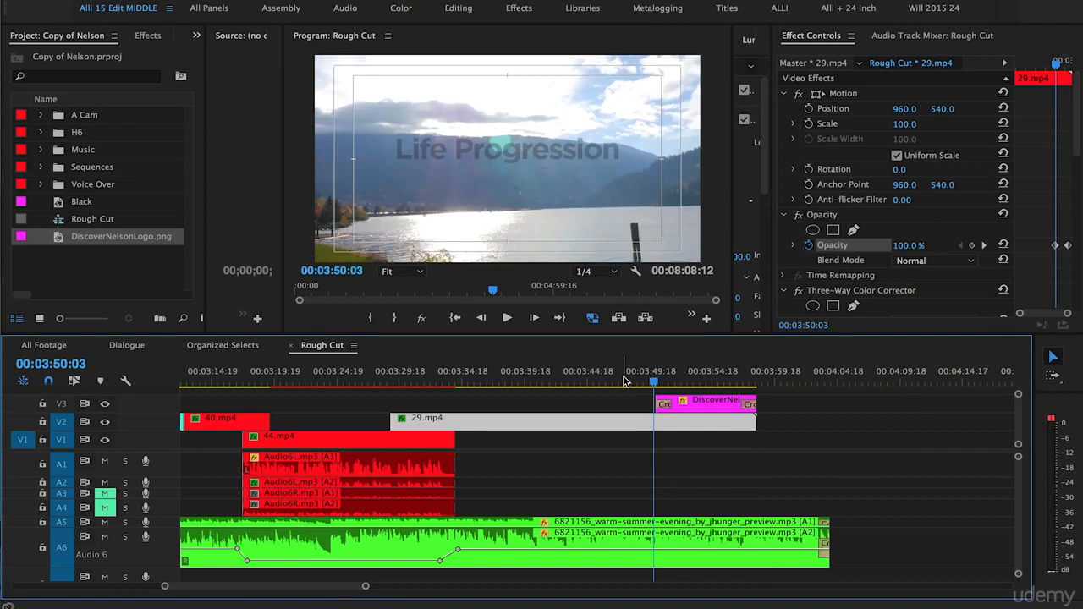
pyautogui.press('space')
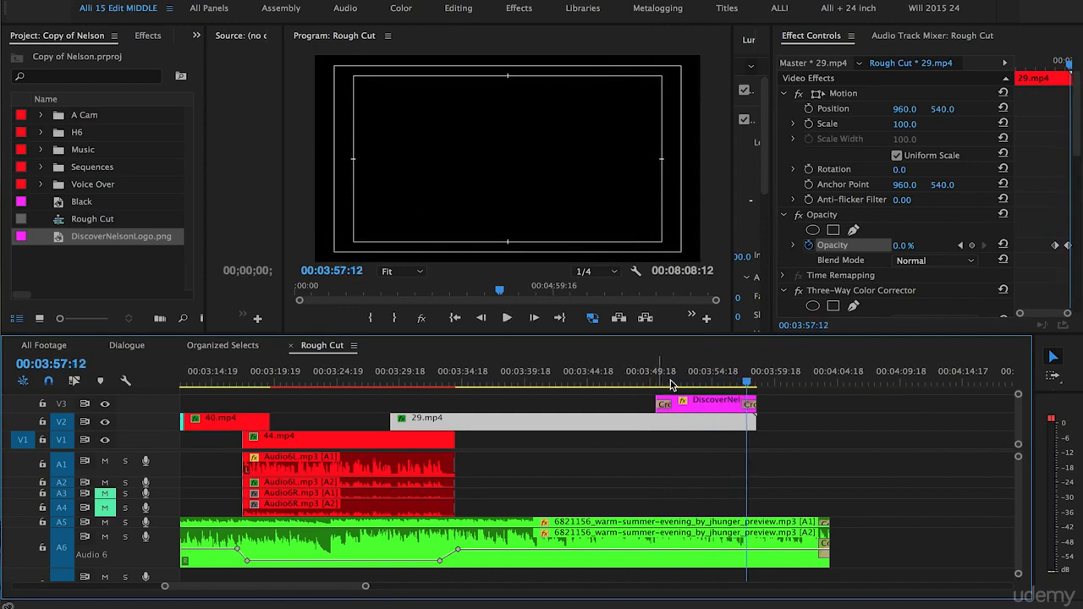
# Create a 1920 × 1080 color matte at 23.976 fps in white (FFFFFF) and name it white.
pyautogui.click(69, 77)
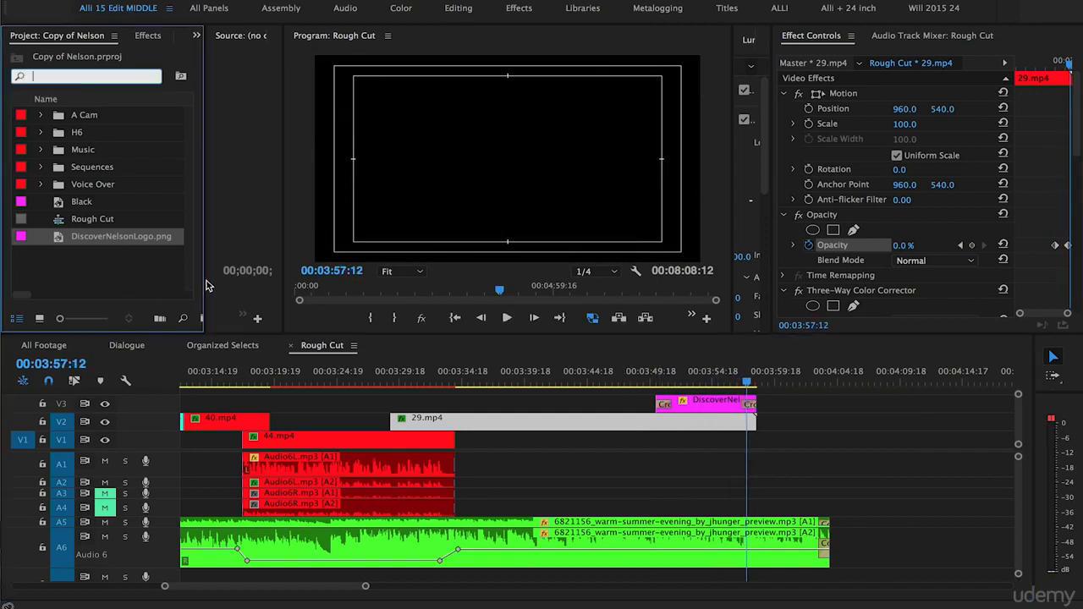
pyautogui.moveTo(201, 283); pyautogui.dragTo(275, 305)
pyautogui.click(228, 320)
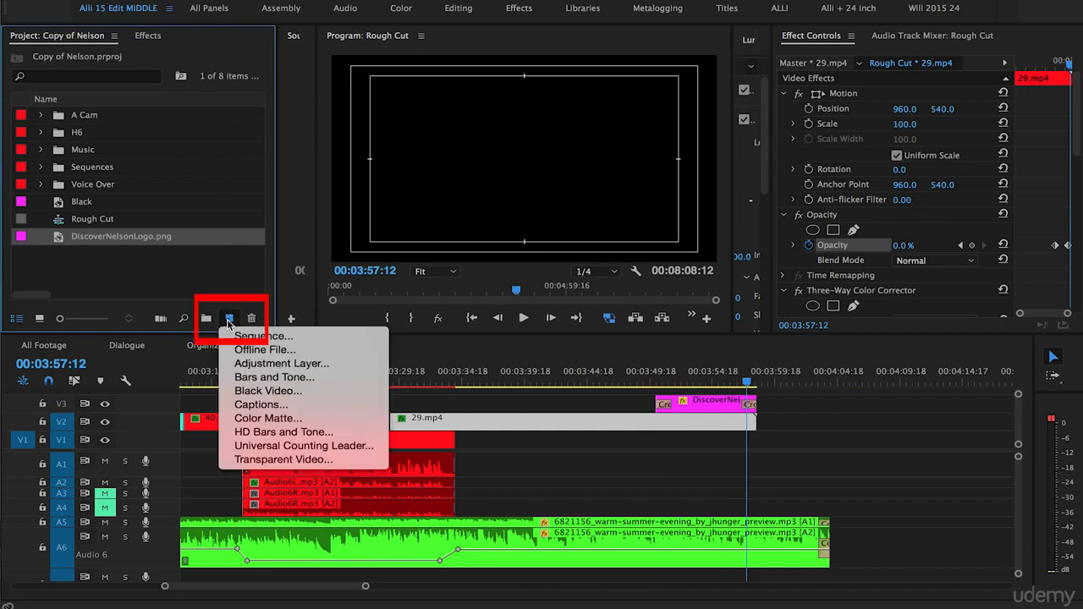
pyautogui.click(258, 420)
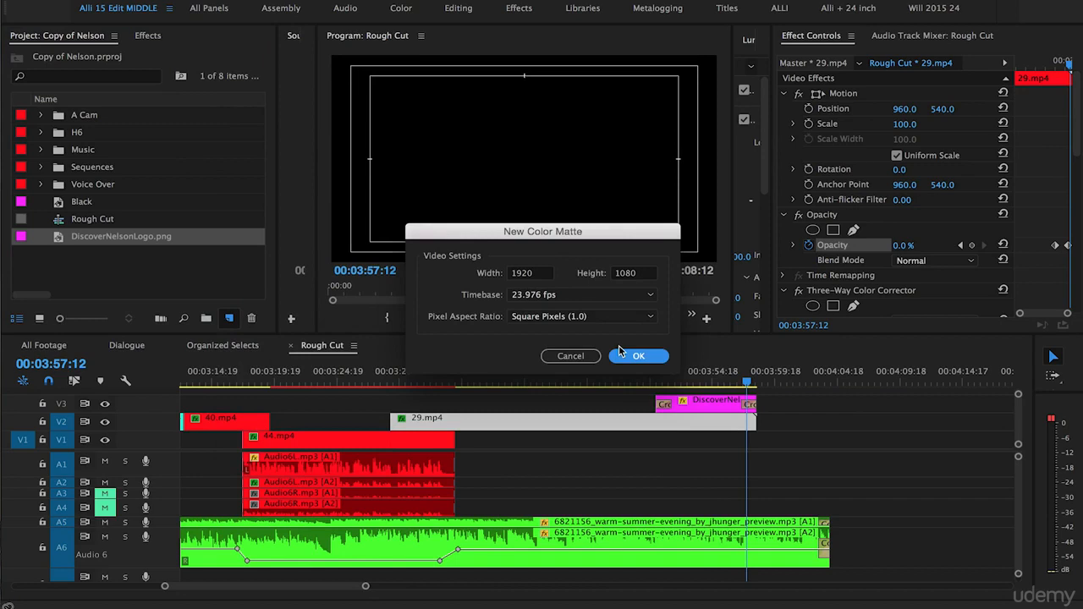
pyautogui.click(639, 357)
pyautogui.click(373, 303)
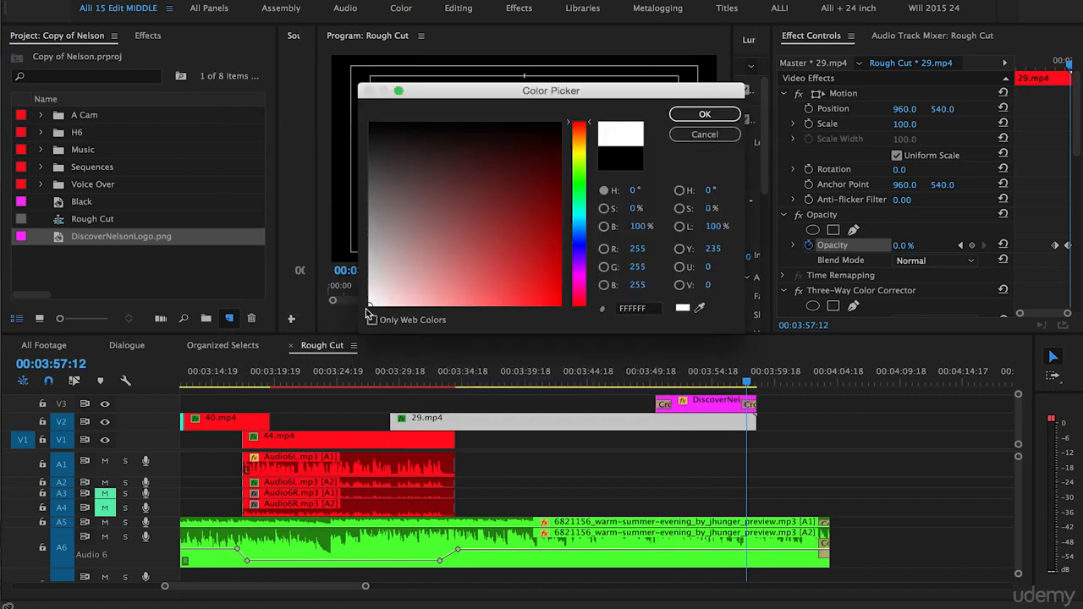
pyautogui.click(703, 116)
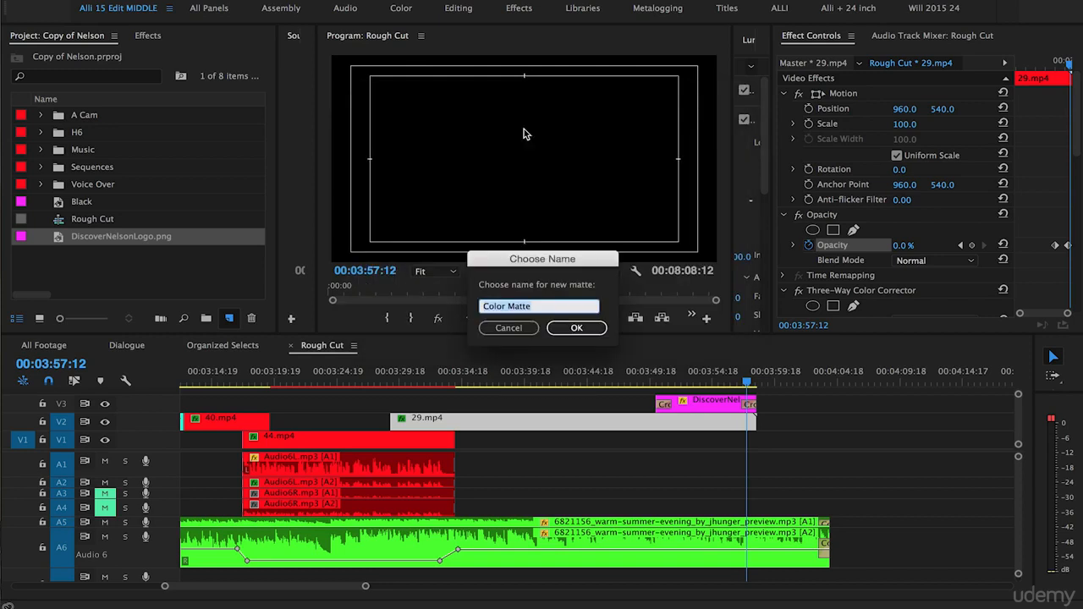
pyautogui.write('white')
pyautogui.press('Return')
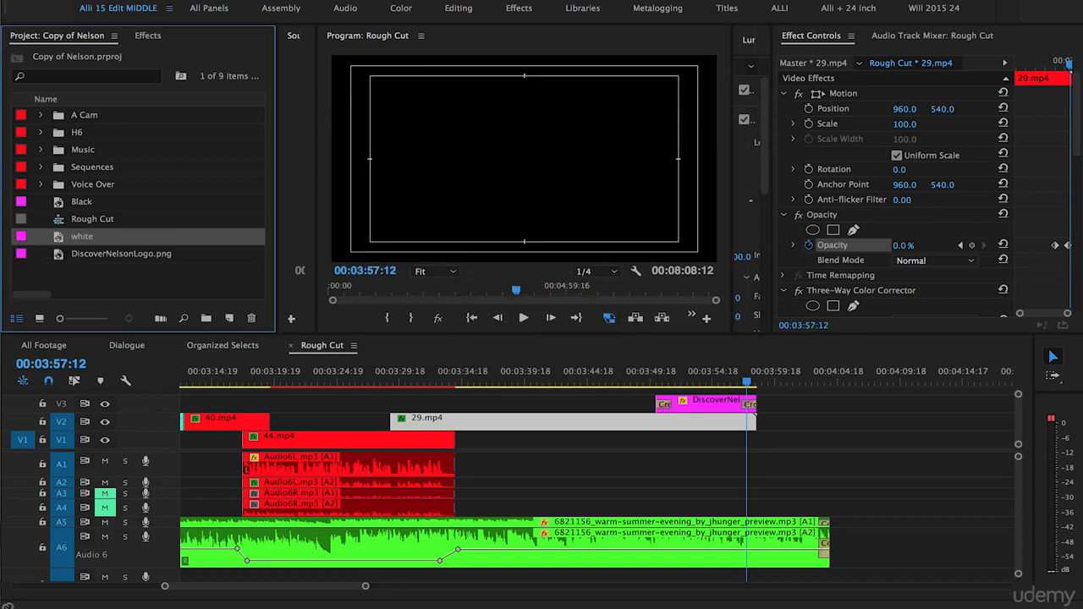
# Place the white matte on V1 beneath the logo and extend it to the end of 29.mp4, reviewing the ending.
pyautogui.moveTo(451, 348); pyautogui.dragTo(653, 452)
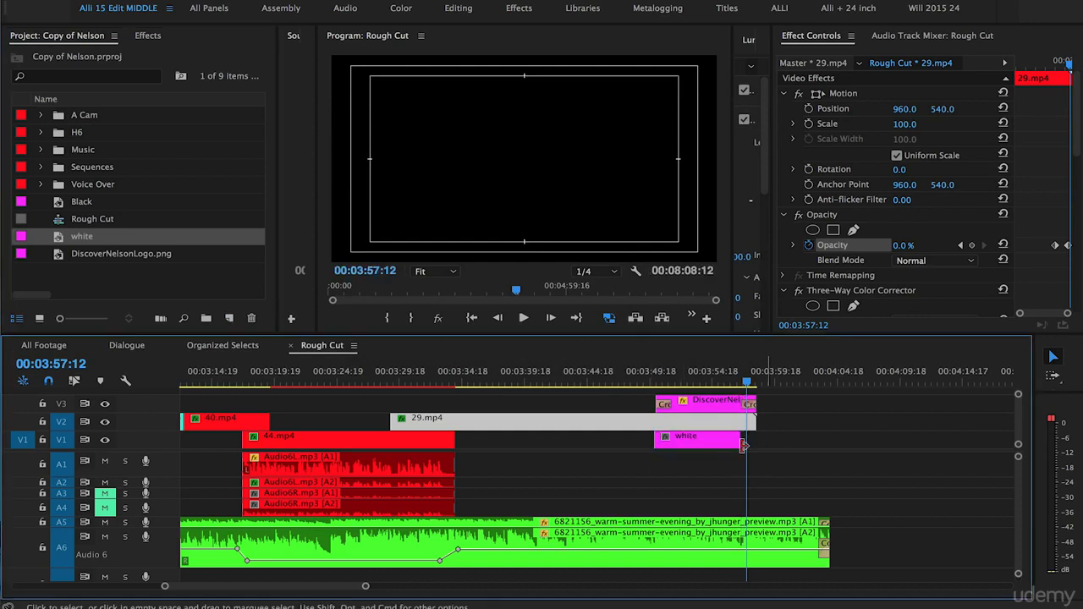
pyautogui.click(650, 377)
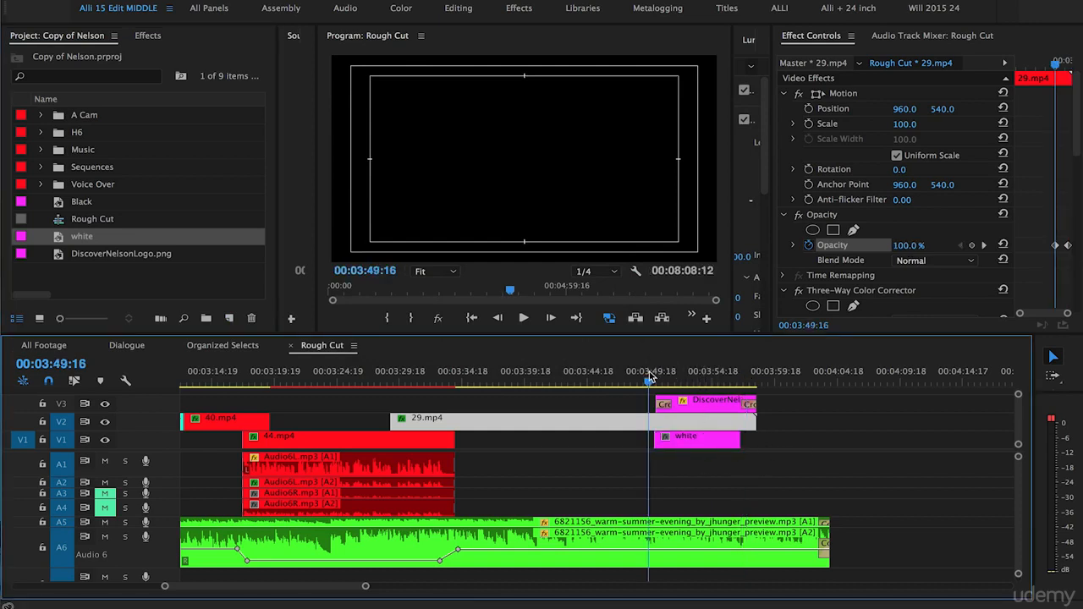
pyautogui.press('space')
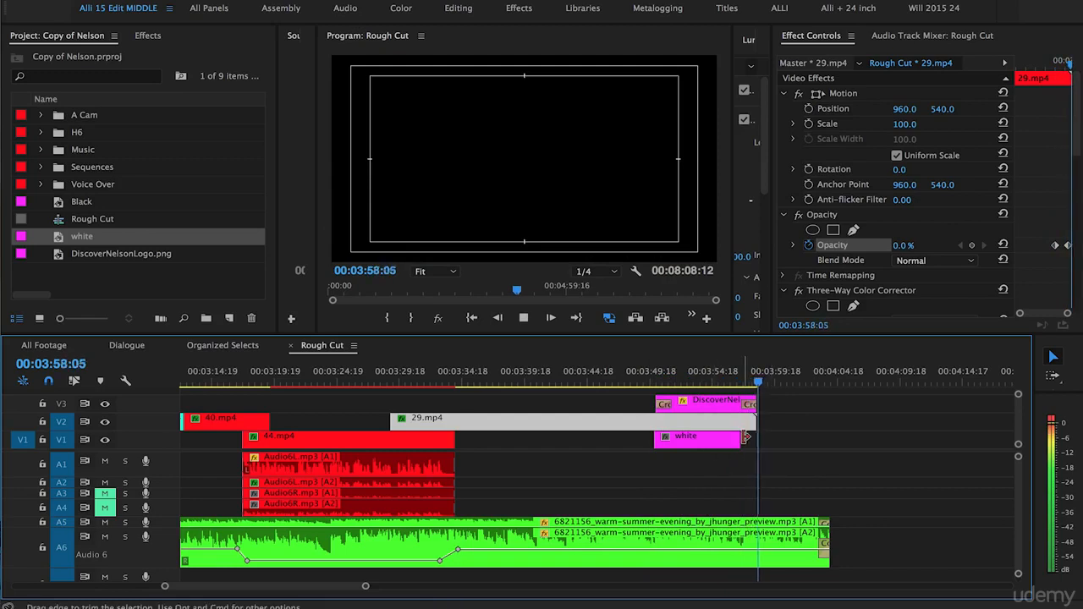
pyautogui.click(708, 372)
pyautogui.moveTo(707, 372); pyautogui.dragTo(752, 383)
pyautogui.moveTo(744, 440); pyautogui.dragTo(755, 440)
pyautogui.moveTo(746, 373)
pyautogui.mouseDown()
pyautogui.moveTo(707, 376)
pyautogui.moveTo(751, 380)
pyautogui.mouseUp()
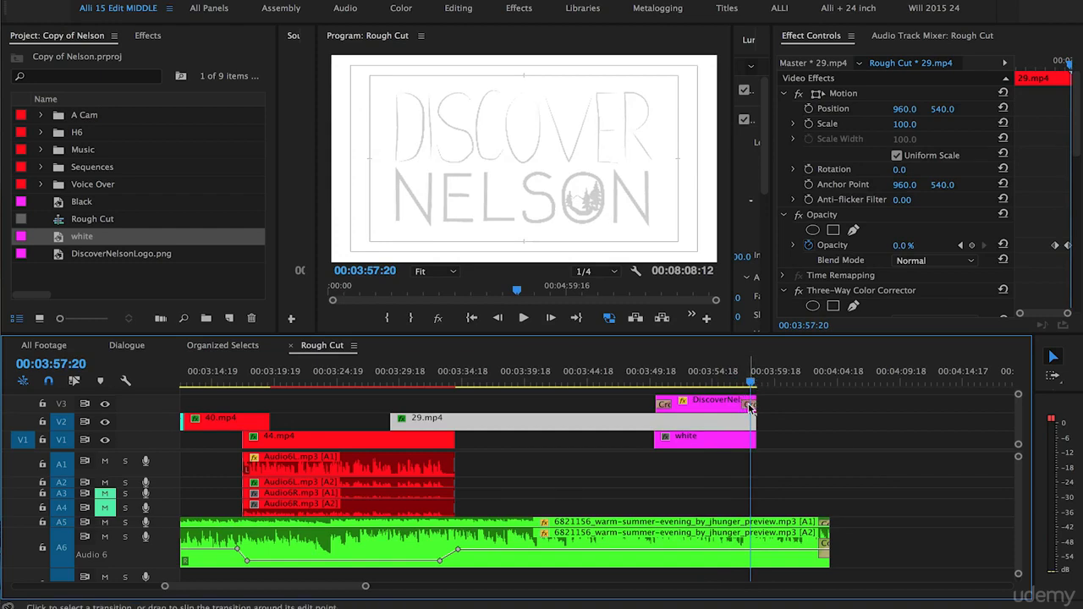
# Remove the Cross Dissolve from the end of the logo clip and check its last frames.
pyautogui.click(749, 407)
pyautogui.hotkey('ctrl', 's')
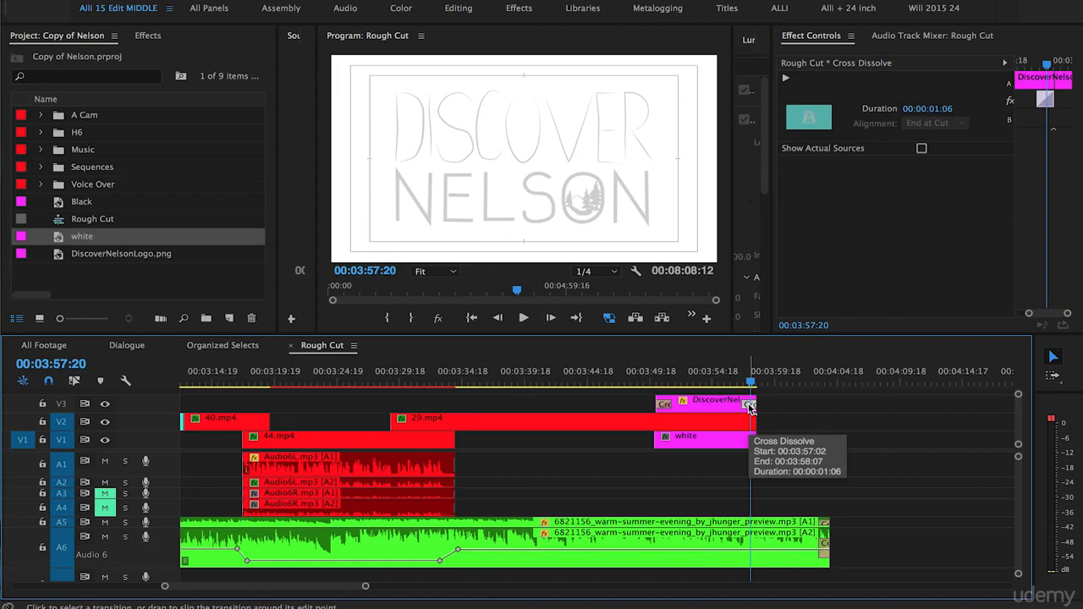
pyautogui.click(754, 380)
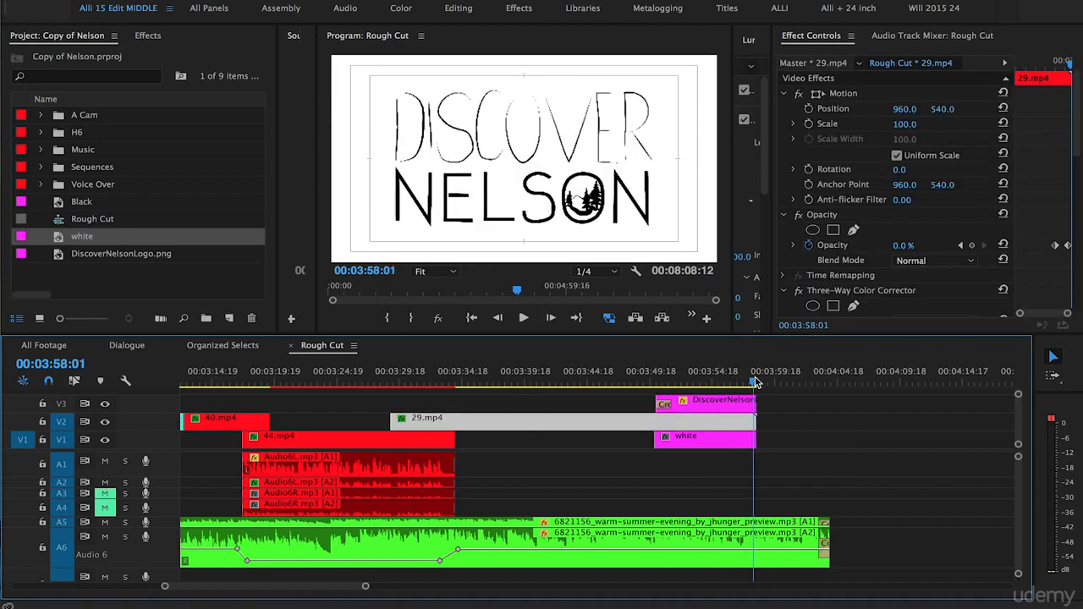
# Trim the music on A5 and A6 to end with the video and lengthen both Constant Power fades back to the white matte's start.
pyautogui.moveTo(756, 382); pyautogui.dragTo(758, 382)
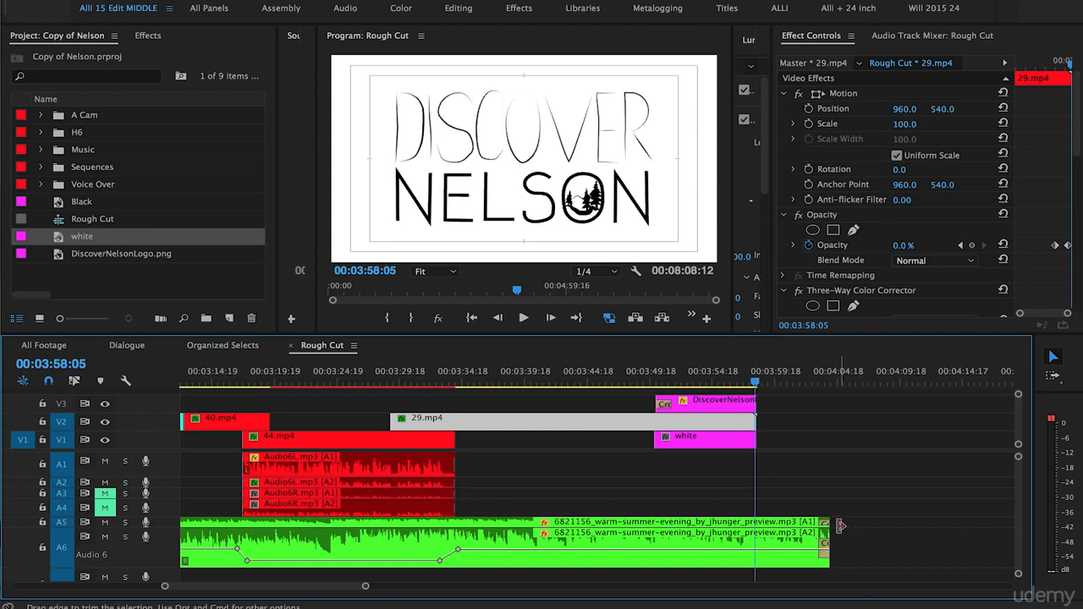
pyautogui.moveTo(863, 506); pyautogui.dragTo(756, 534)
pyautogui.click(723, 381)
pyautogui.press('=')
pyautogui.press('=')
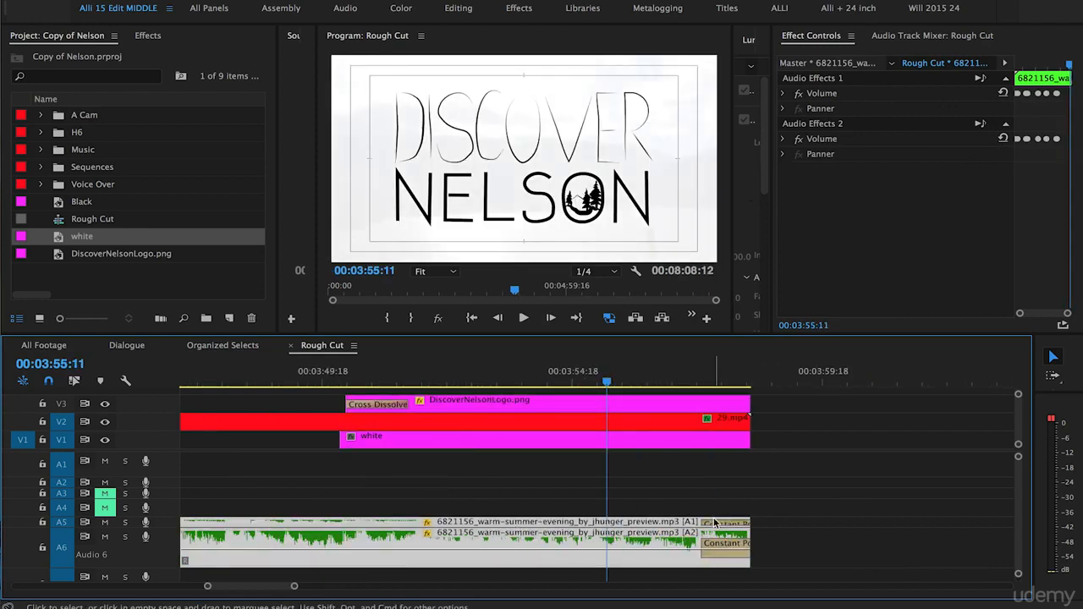
pyautogui.moveTo(702, 533); pyautogui.dragTo(341, 532)
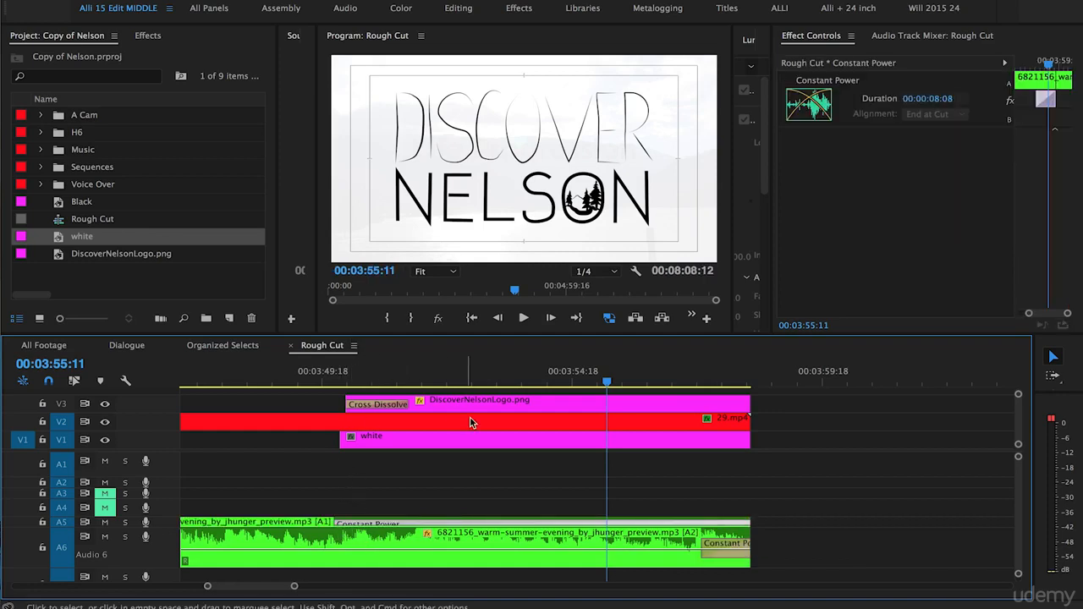
pyautogui.moveTo(703, 548); pyautogui.dragTo(339, 552)
pyautogui.press('space')
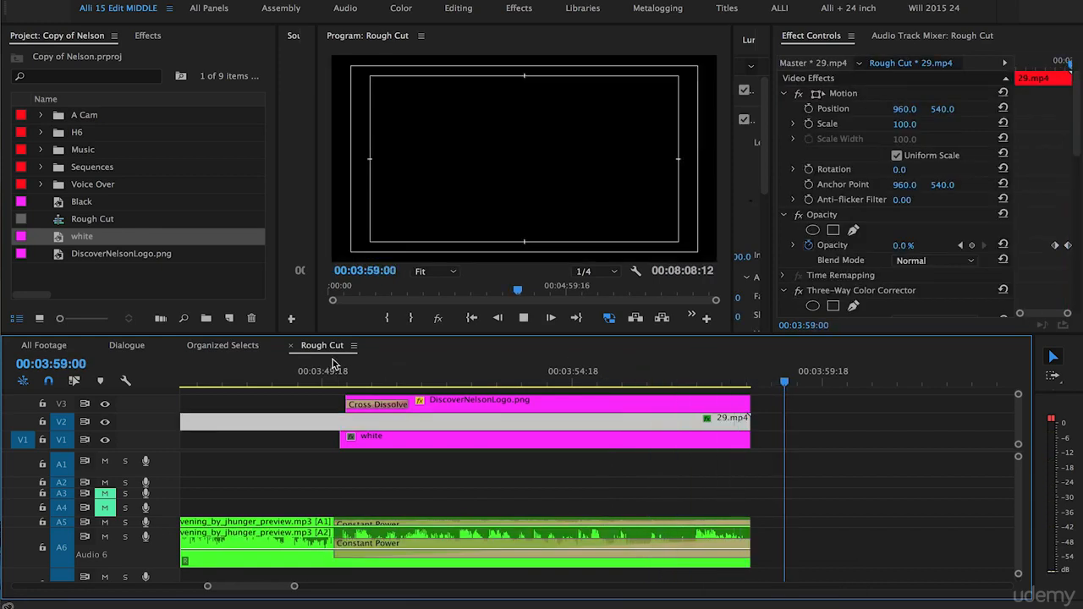
pyautogui.press('space')
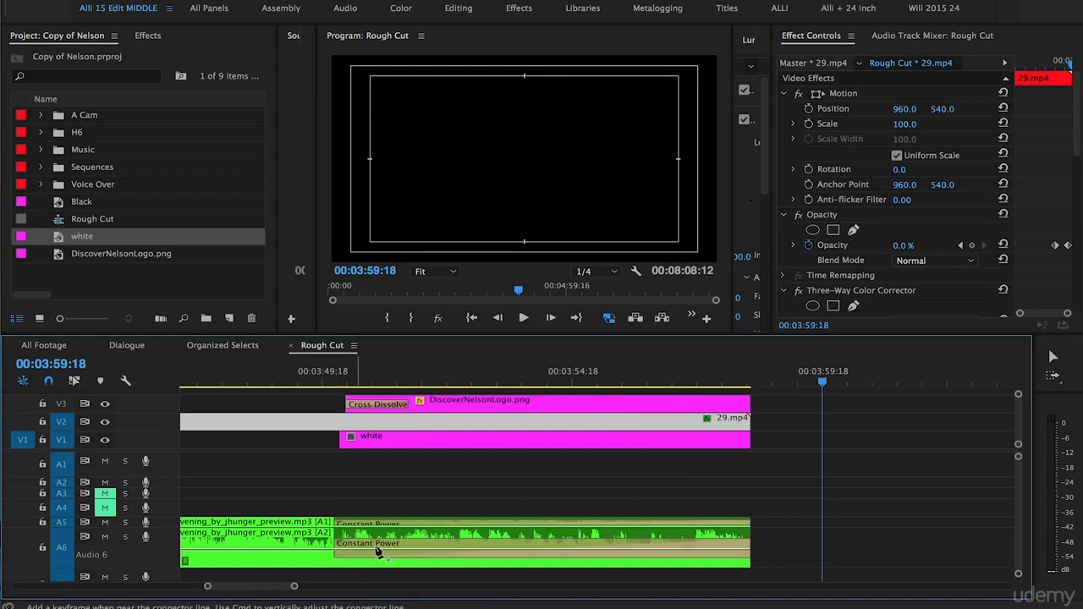
# Add volume keyframes to the A6 and A5 music where the fades begin, lower the level at both clip ends and play back the result.
pyautogui.click(338, 554)
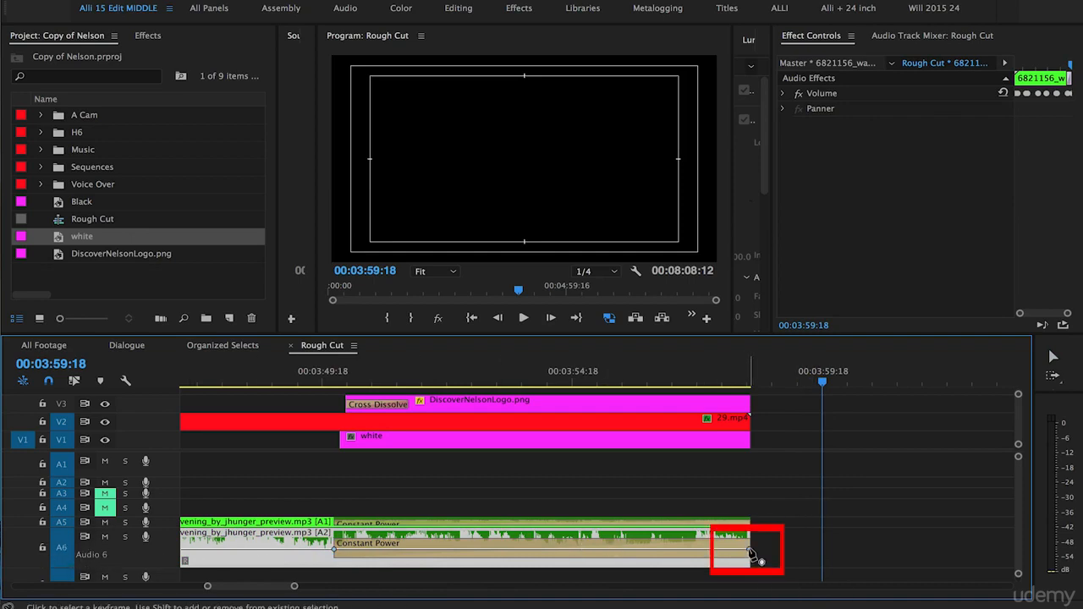
pyautogui.moveTo(751, 551); pyautogui.dragTo(751, 562)
pyautogui.moveTo(174, 516); pyautogui.dragTo(179, 479)
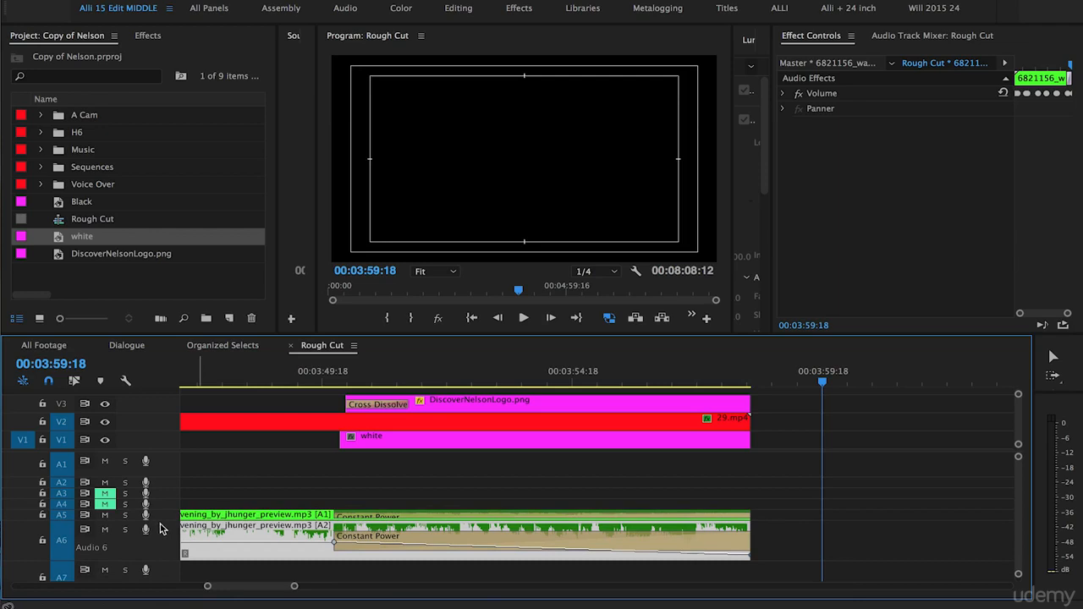
pyautogui.moveTo(165, 520); pyautogui.dragTo(164, 550)
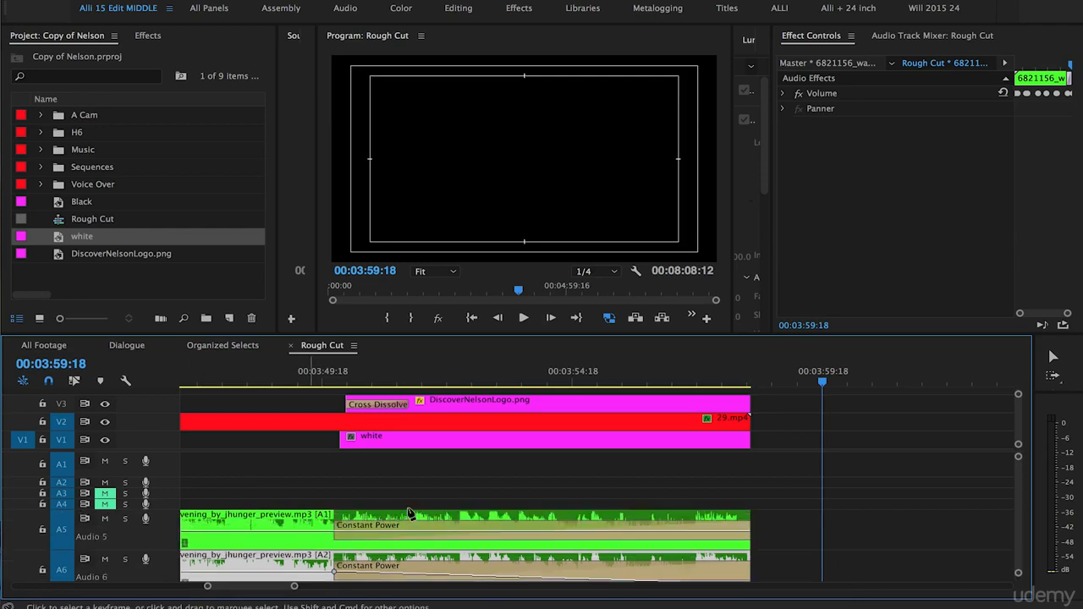
pyautogui.click(332, 530)
pyautogui.moveTo(750, 531); pyautogui.dragTo(751, 542)
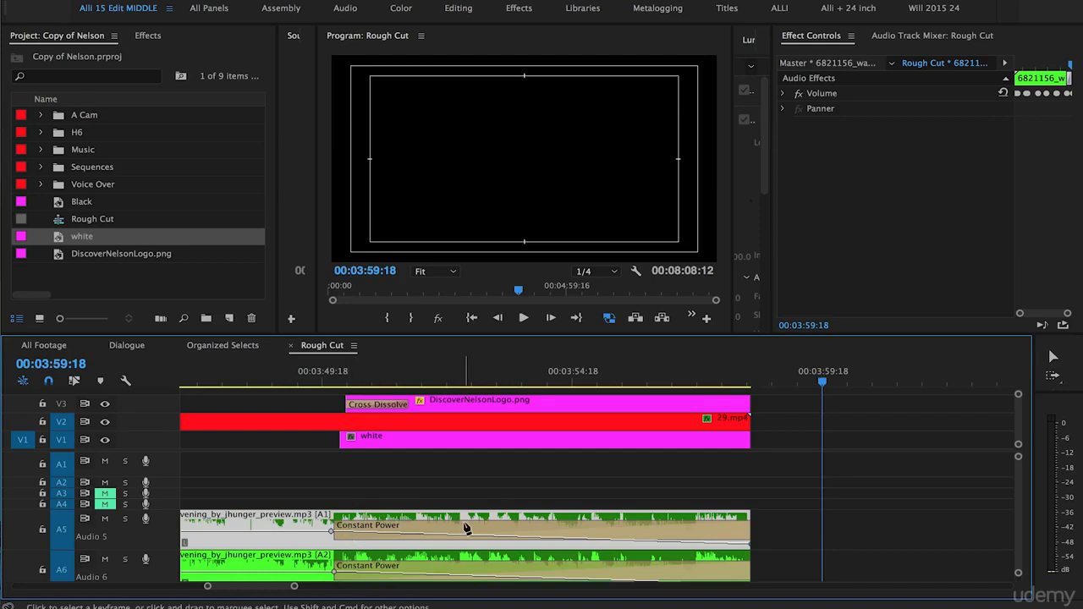
pyautogui.click(330, 381)
pyautogui.press('space')
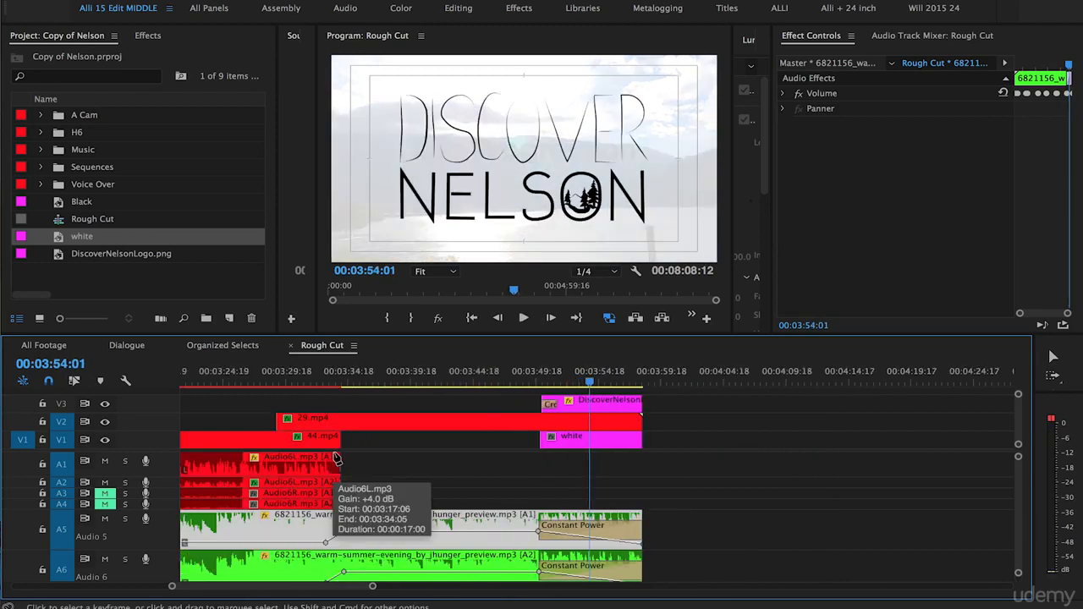
# Place DiscoverNelsonLogo.png on V3 at the very start of the Rough Cut sequence and select the clip.
pyautogui.press('-')
pyautogui.press('-')
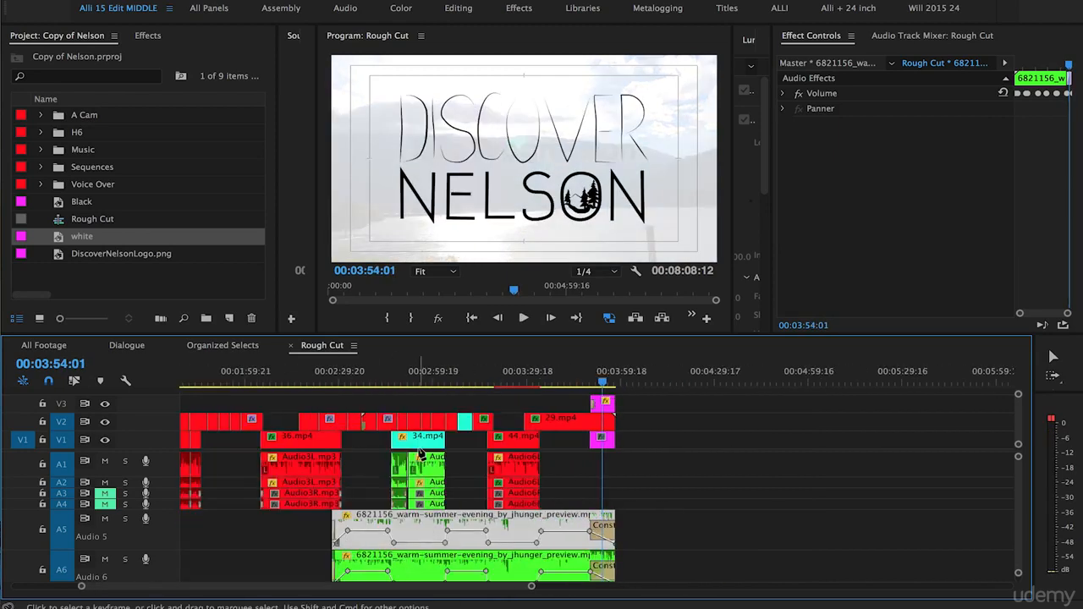
pyautogui.press('-')
pyautogui.press('-')
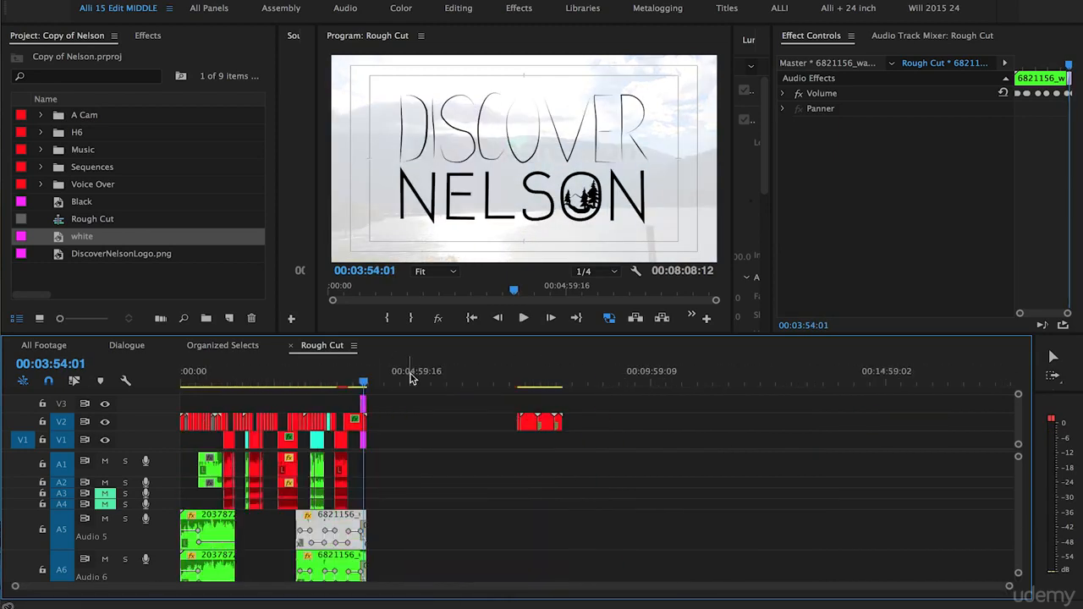
pyautogui.moveTo(228, 380); pyautogui.dragTo(147, 376)
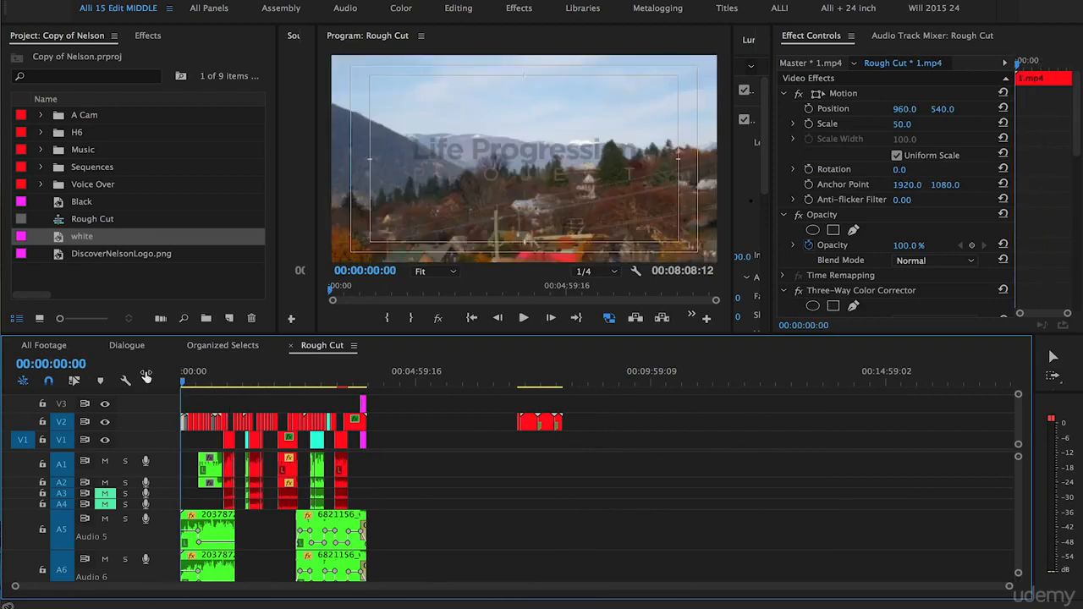
pyautogui.press('=')
pyautogui.press('=')
pyautogui.press('=')
pyautogui.press('=')
pyautogui.press('=')
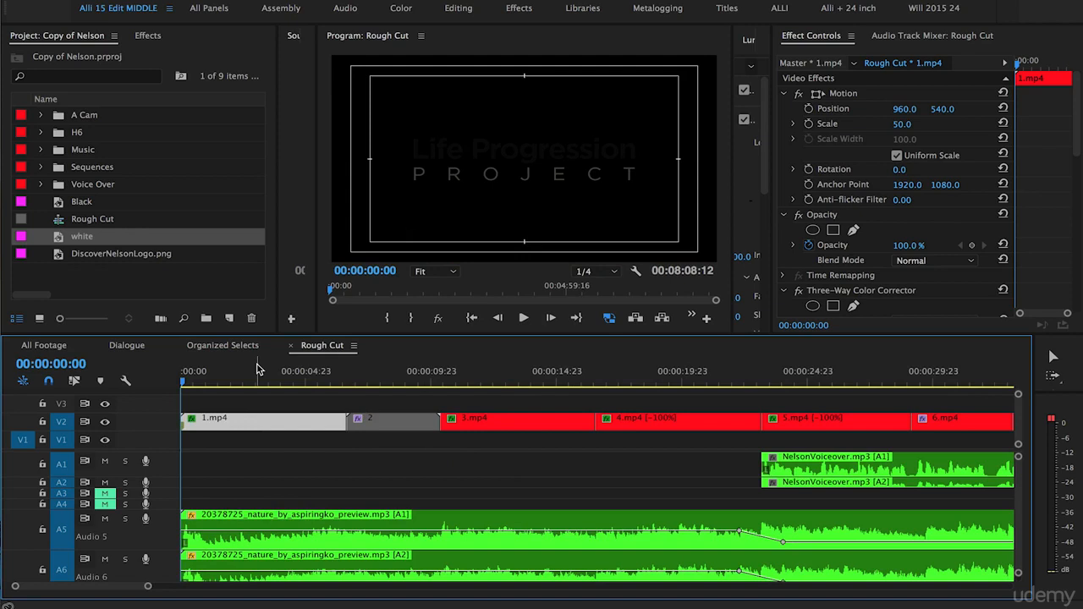
pyautogui.press('=')
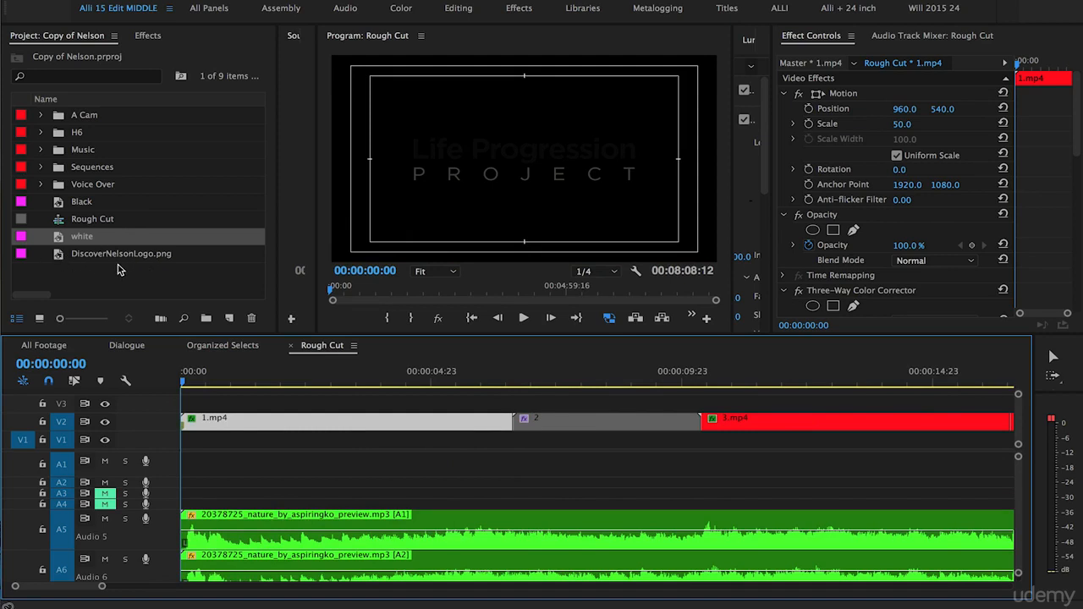
pyautogui.moveTo(61, 258); pyautogui.dragTo(197, 386)
pyautogui.click(291, 411)
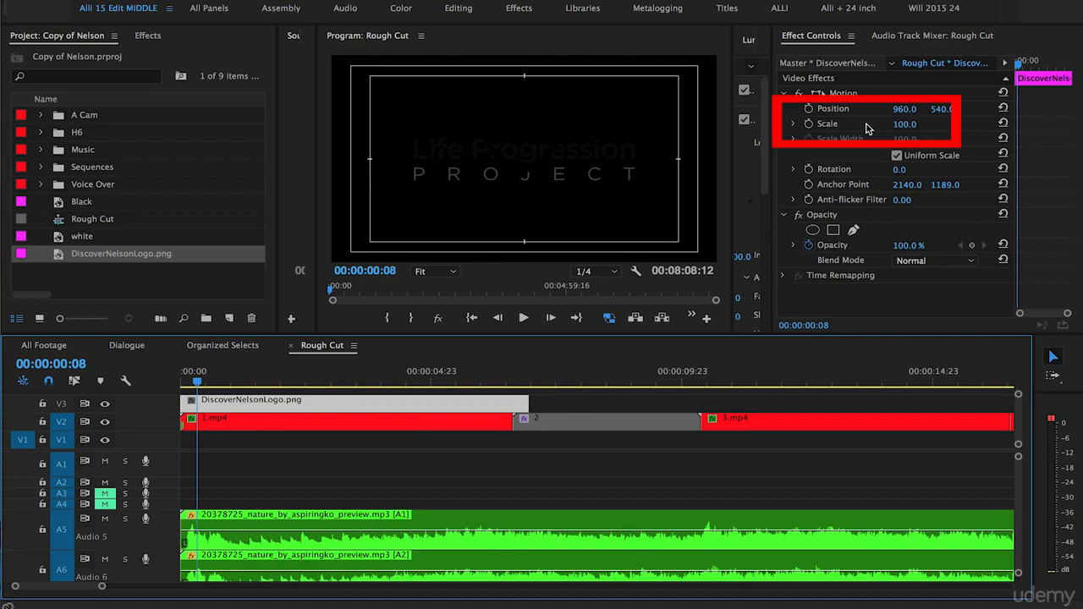
# Set the opening logo clip's Scale to 25 and play back the start of the sequence.
pyautogui.click(909, 124)
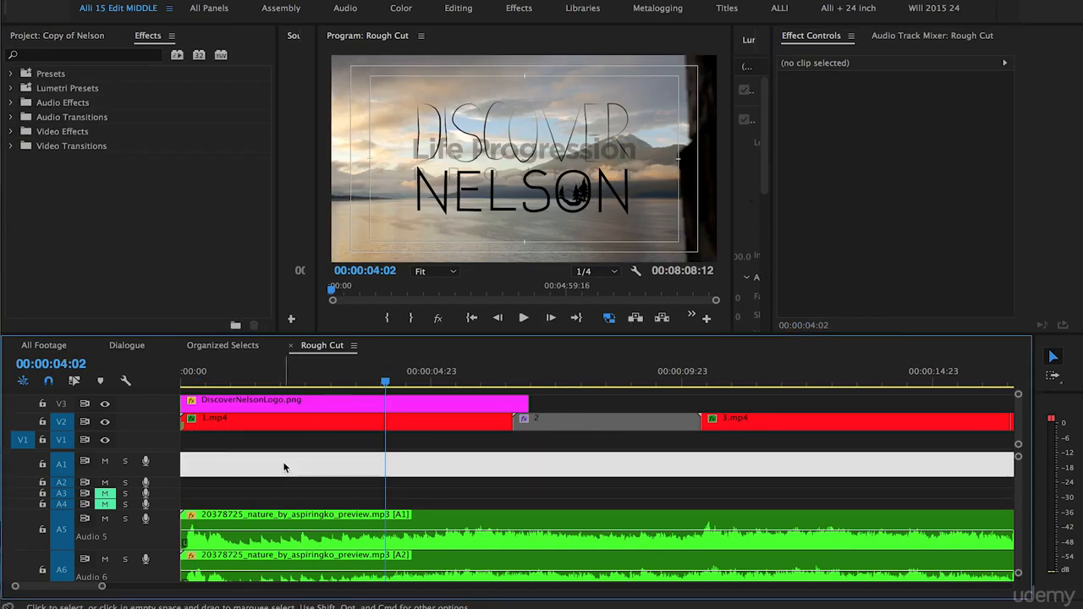
pyautogui.click(330, 400)
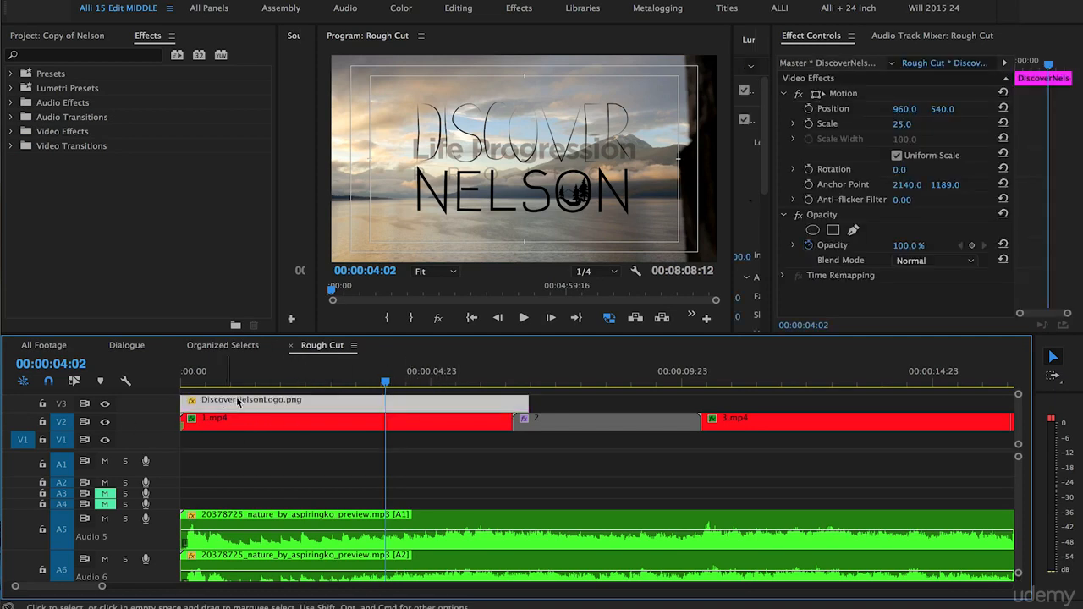
pyautogui.click(201, 381)
pyautogui.moveTo(191, 384); pyautogui.dragTo(457, 412)
pyautogui.press('Home')
pyautogui.press('space')
pyautogui.moveTo(258, 390); pyautogui.dragTo(191, 385)
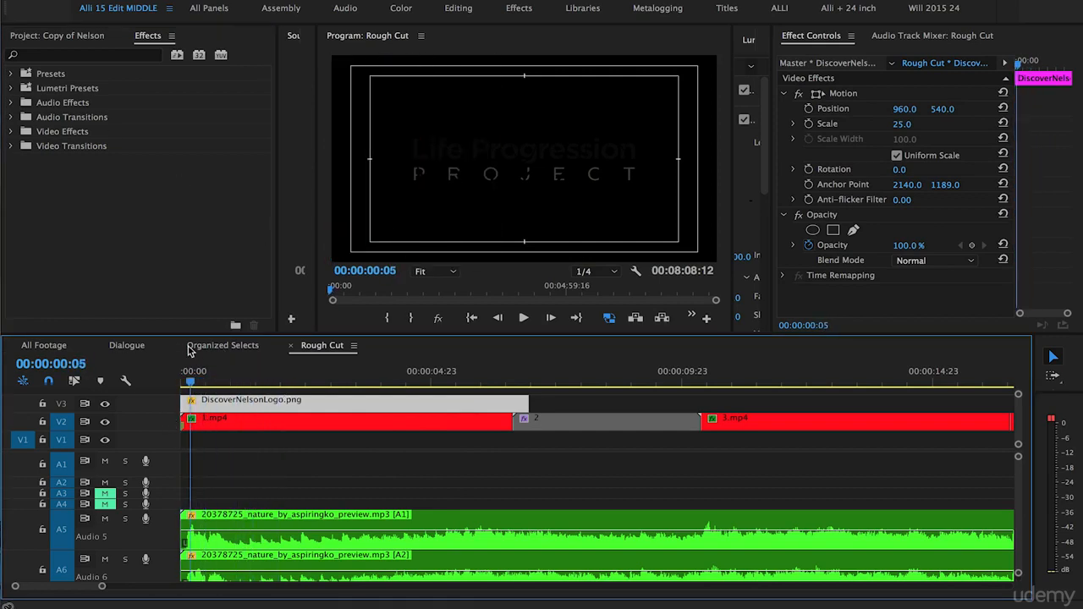
# Find the Invert video effect and apply it to the DiscoverNelsonLogo.png clip on V3.
pyautogui.click(83, 56)
pyautogui.write('invert')
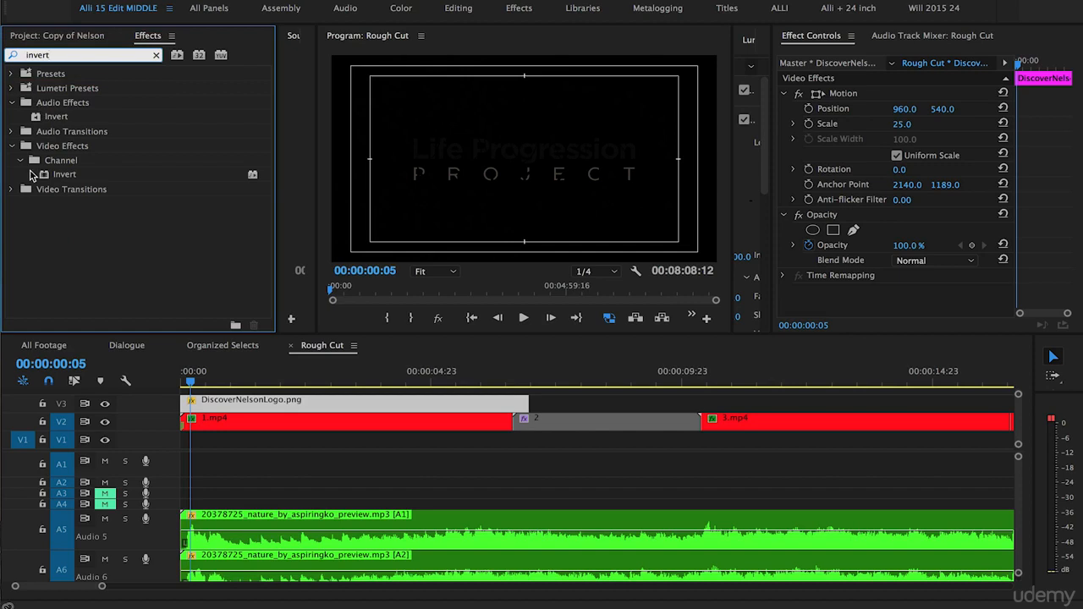
pyautogui.moveTo(49, 175); pyautogui.dragTo(218, 411)
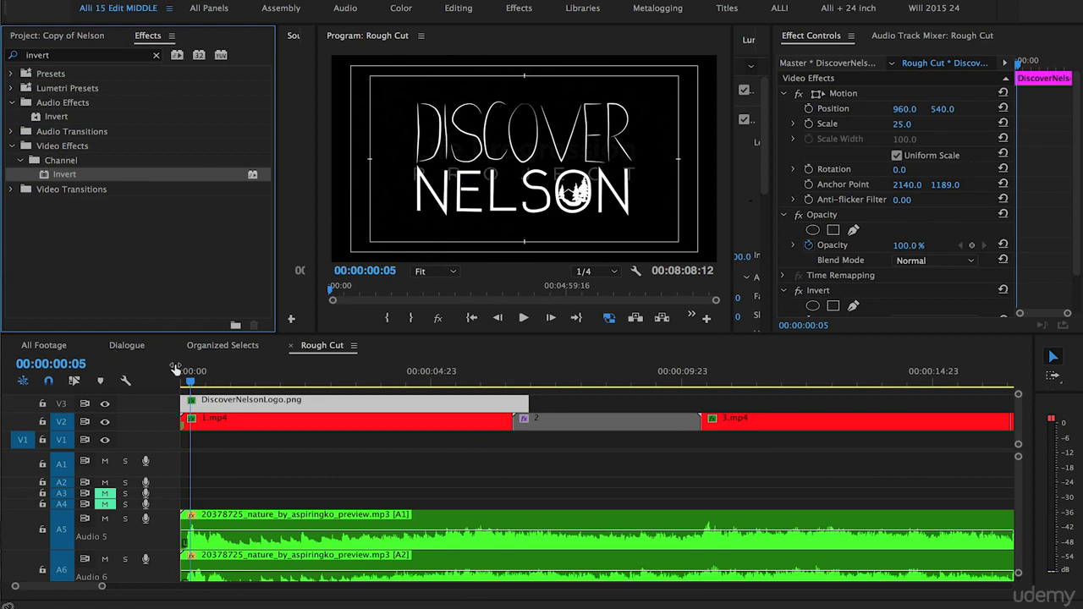
# Play back the opening with the inverted logo and trim the logo clip to end together with 1.mp4.
pyautogui.click(219, 385)
pyautogui.press('space')
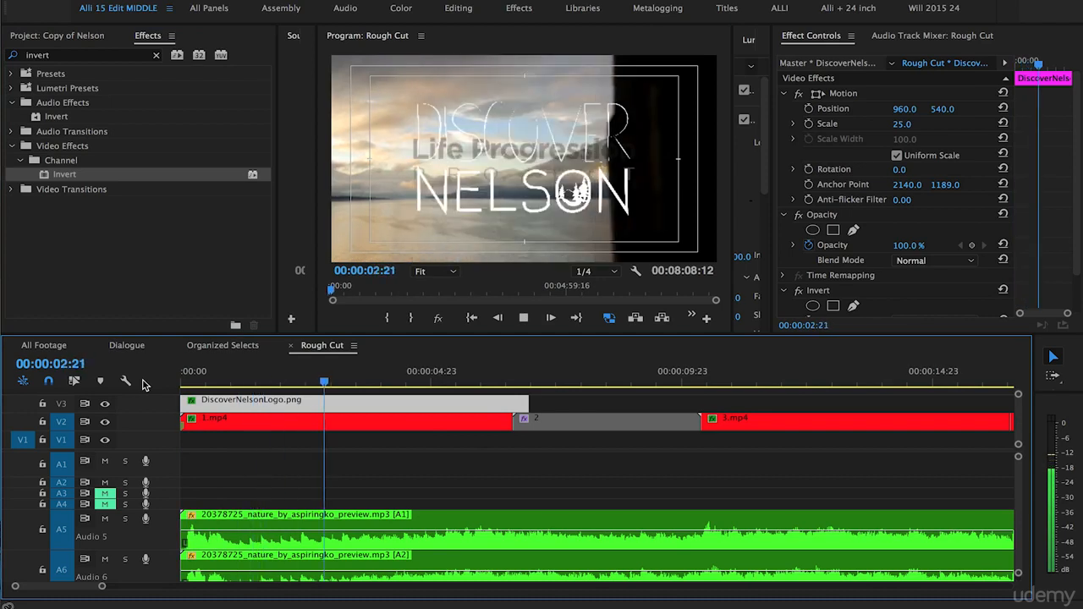
pyautogui.press('space')
pyautogui.press('space')
pyautogui.press('space')
pyautogui.press('Home')
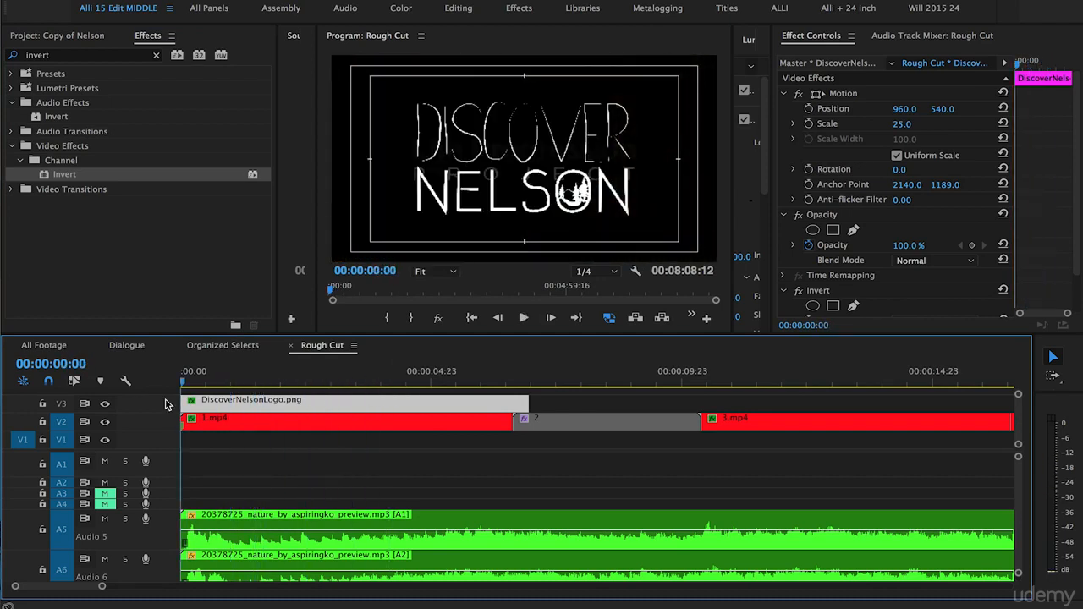
pyautogui.press('space')
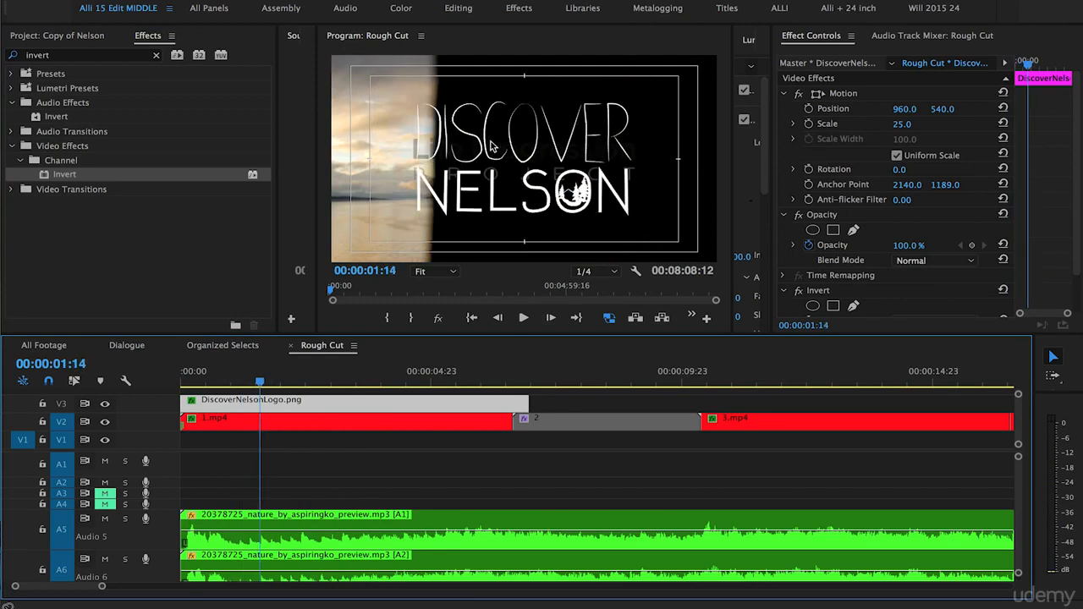
pyautogui.click(226, 378)
pyautogui.moveTo(529, 403); pyautogui.dragTo(523, 404)
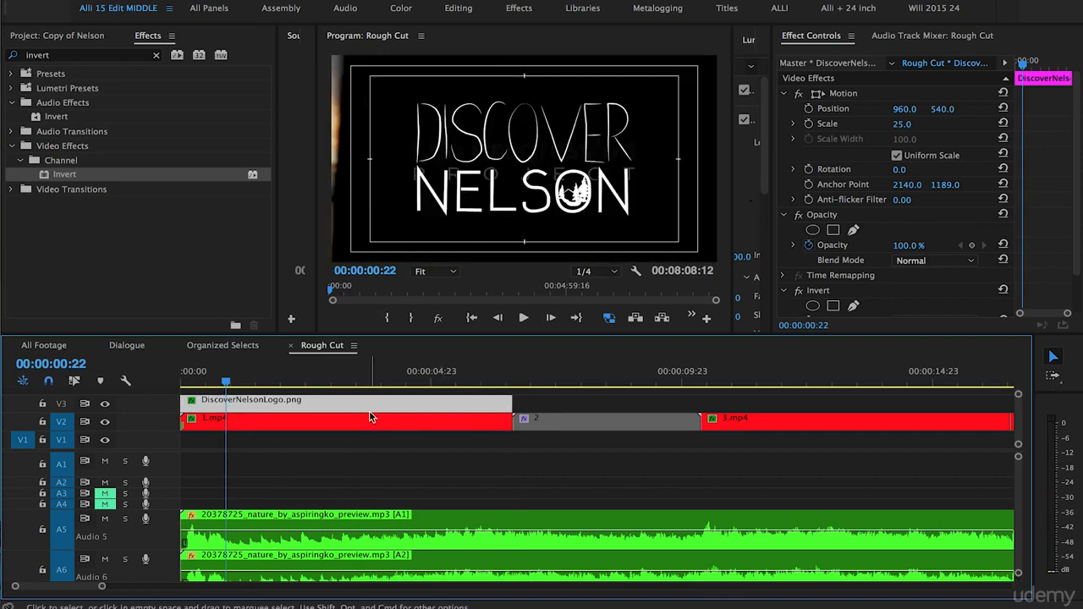
# Start animating the logo clip's Position with a keyframe at 00:00:00:20, just before the slide reveal begins.
pyautogui.press('Left')
pyautogui.press('Left')
pyautogui.press('Left')
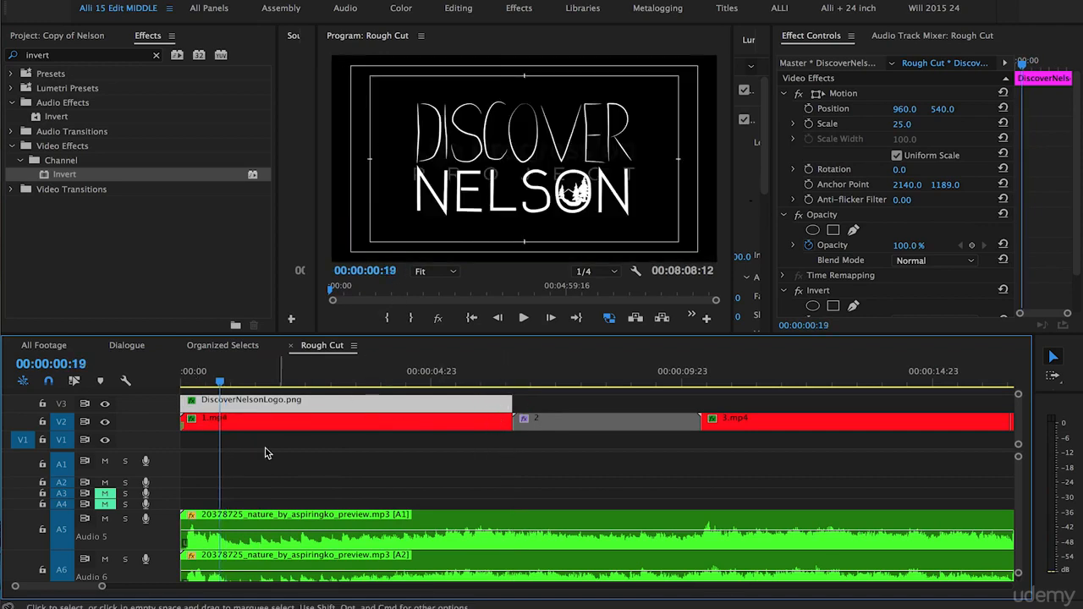
pyautogui.press('Right')
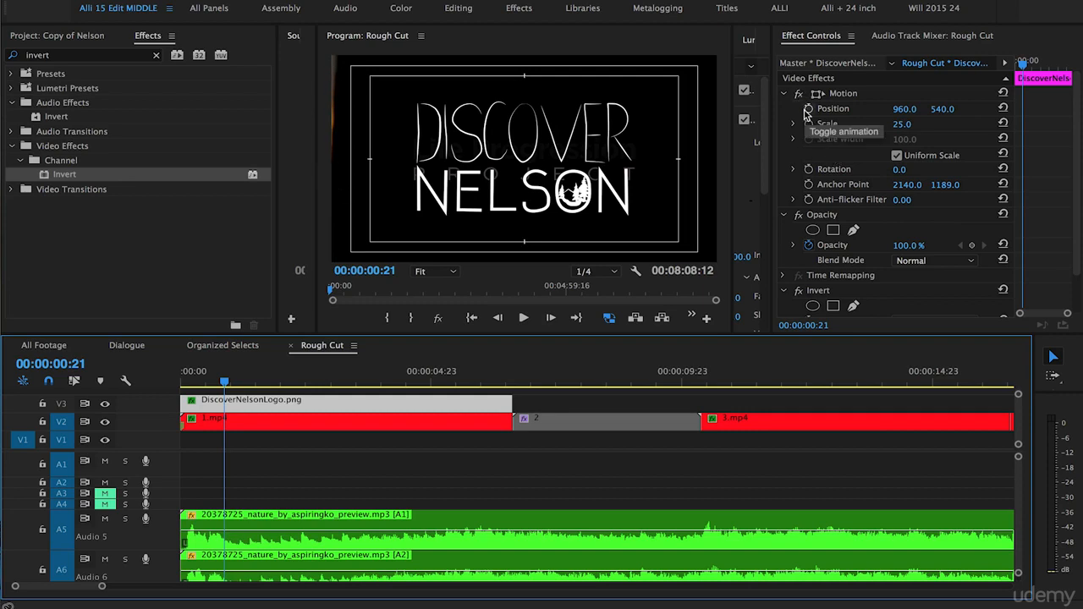
pyautogui.press('Left')
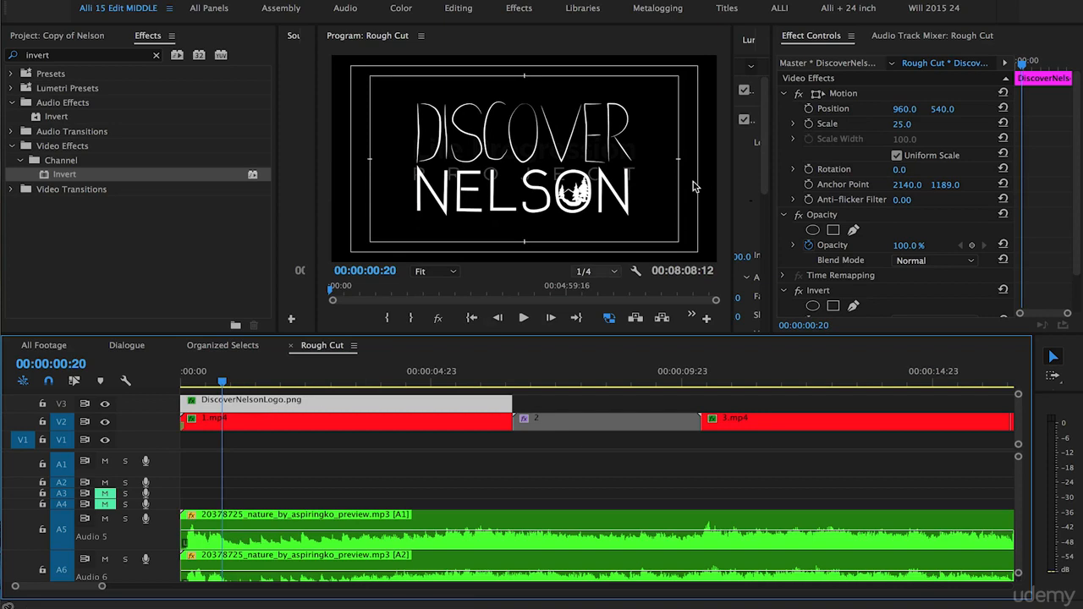
pyautogui.click(809, 109)
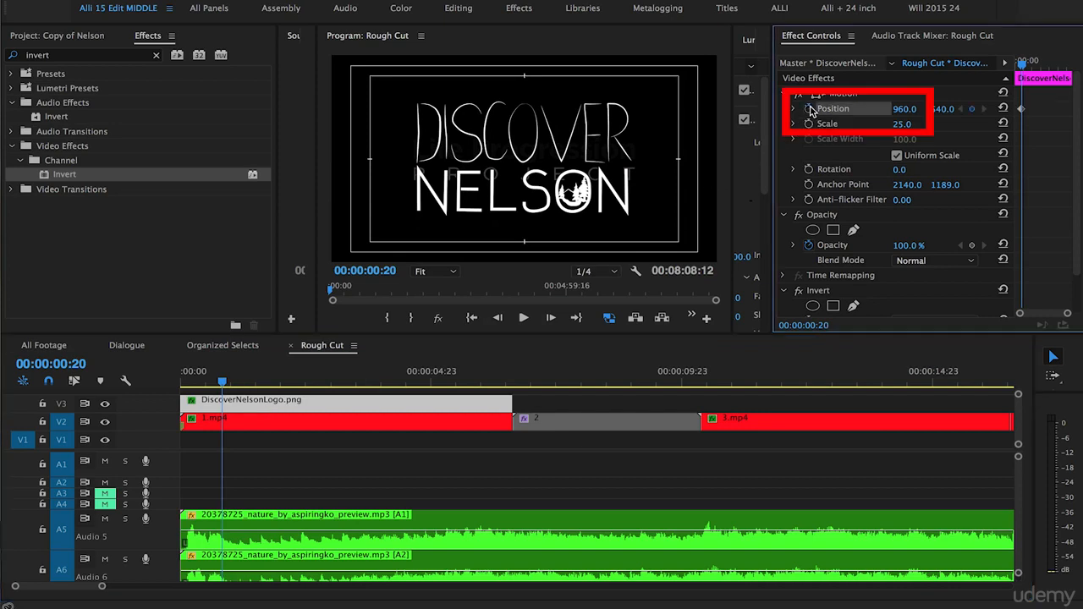
# Add a second Position keyframe at 00:00:04:14 that moves the logo out of the frame horizontally to 2531.
pyautogui.press('Right')
pyautogui.press('Right')
pyautogui.press('Right')
pyautogui.press('Right')
pyautogui.press('Right')
pyautogui.press('Right')
pyautogui.press('Right')
pyautogui.press('Right')
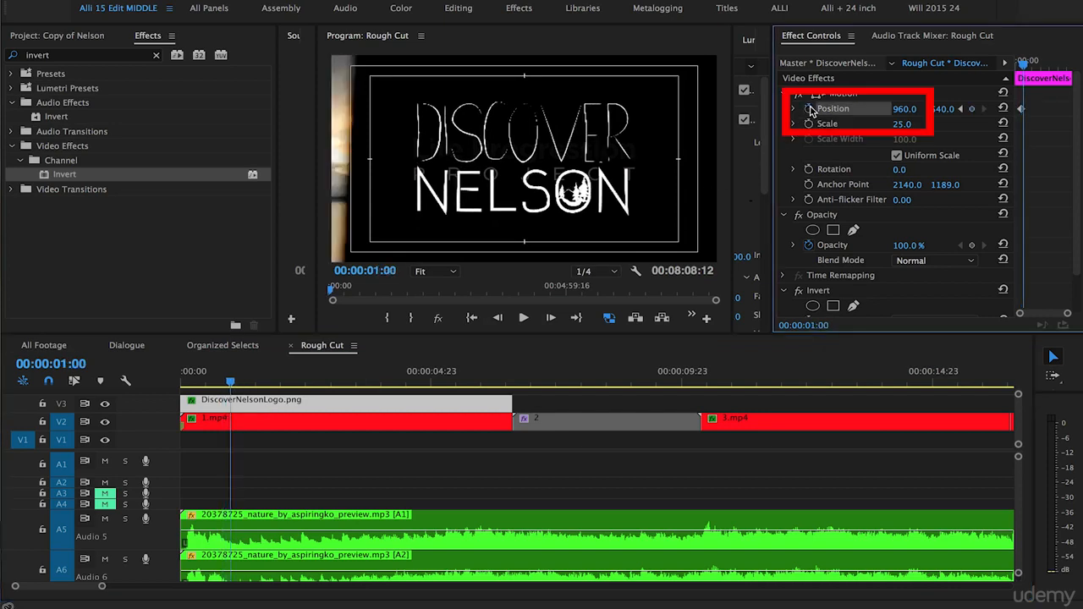
pyautogui.press('Right')
pyautogui.press('Right')
pyautogui.press('Right')
pyautogui.press('Right')
pyautogui.press('Right')
pyautogui.press('Right')
pyautogui.press('Right')
pyautogui.press('Right')
pyautogui.press('Right')
pyautogui.press('Right')
pyautogui.press('Right')
pyautogui.press('Right')
pyautogui.press('Right')
pyautogui.press('Right')
pyautogui.press('Right')
pyautogui.press('Right')
pyautogui.press('Right')
pyautogui.press('Right')
pyautogui.press('Right')
pyautogui.press('Right')
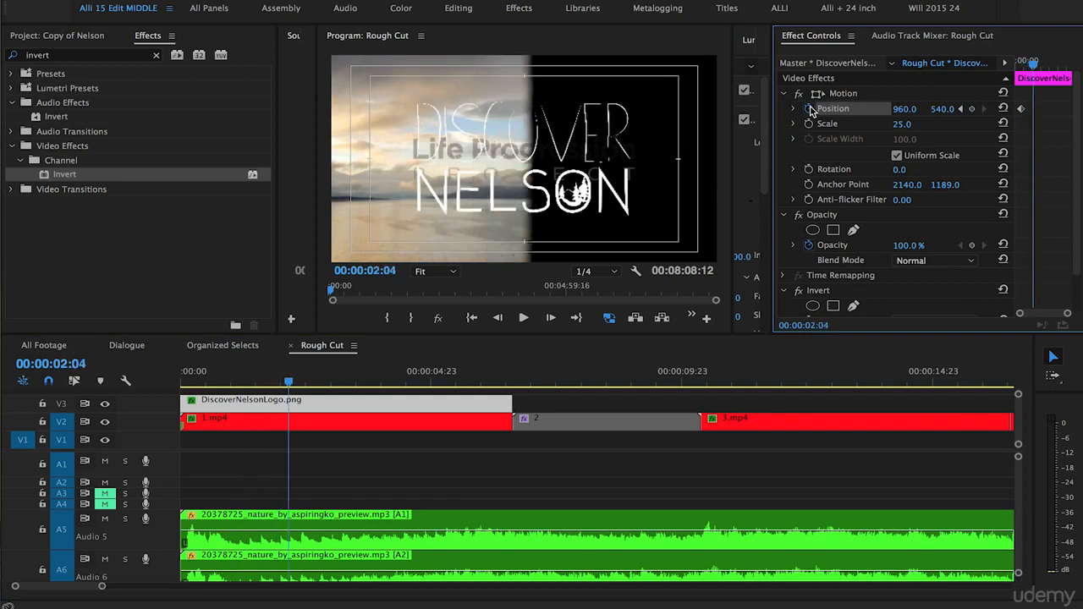
pyautogui.press('Right')
pyautogui.press('Right')
pyautogui.press('Right')
pyautogui.press('Right')
pyautogui.press('Right')
pyautogui.press('Right')
pyautogui.press('Right')
pyautogui.press('Right')
pyautogui.press('Right')
pyautogui.press('Right')
pyautogui.press('Right')
pyautogui.press('Right')
pyautogui.press('Right')
pyautogui.press('Right')
pyautogui.press('Right')
pyautogui.press('Right')
pyautogui.press('Right')
pyautogui.press('Right')
pyautogui.press('Right')
pyautogui.press('Right')
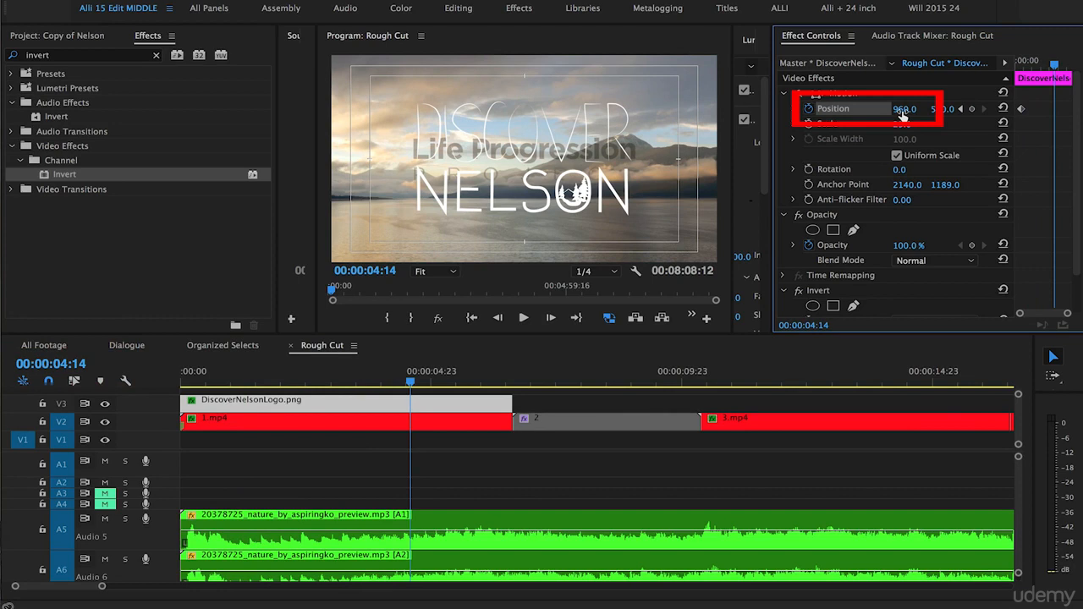
pyautogui.moveTo(904, 108); pyautogui.dragTo(1033, 108)
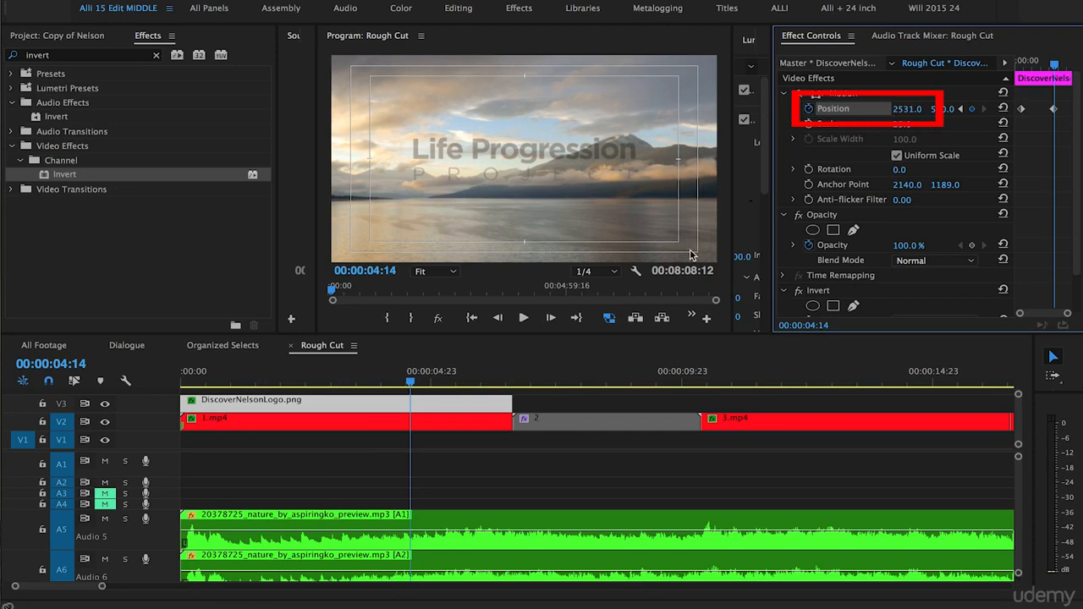
# Play back the logo's slide-out and step frame by frame up to 00:00:04:14 to compare it with the reveal edge.
pyautogui.moveTo(217, 378); pyautogui.dragTo(114, 383)
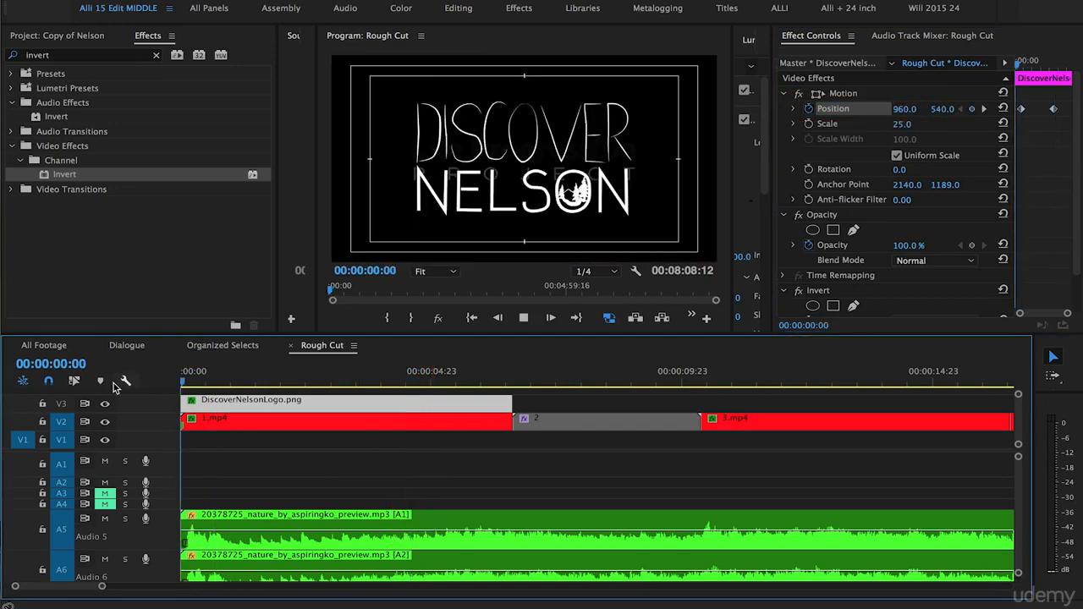
pyautogui.press('space')
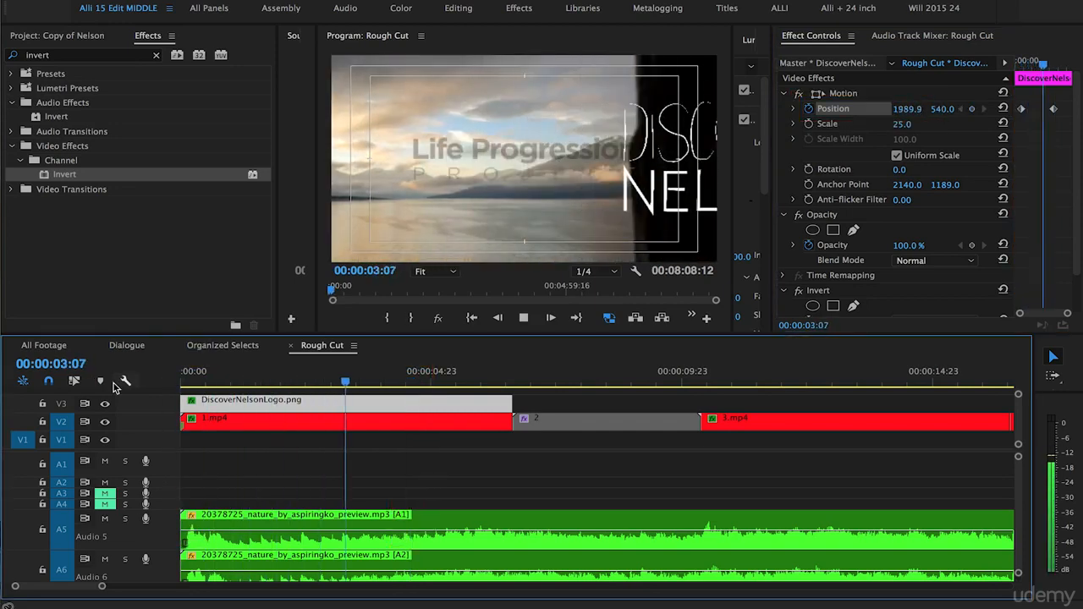
pyautogui.press('space')
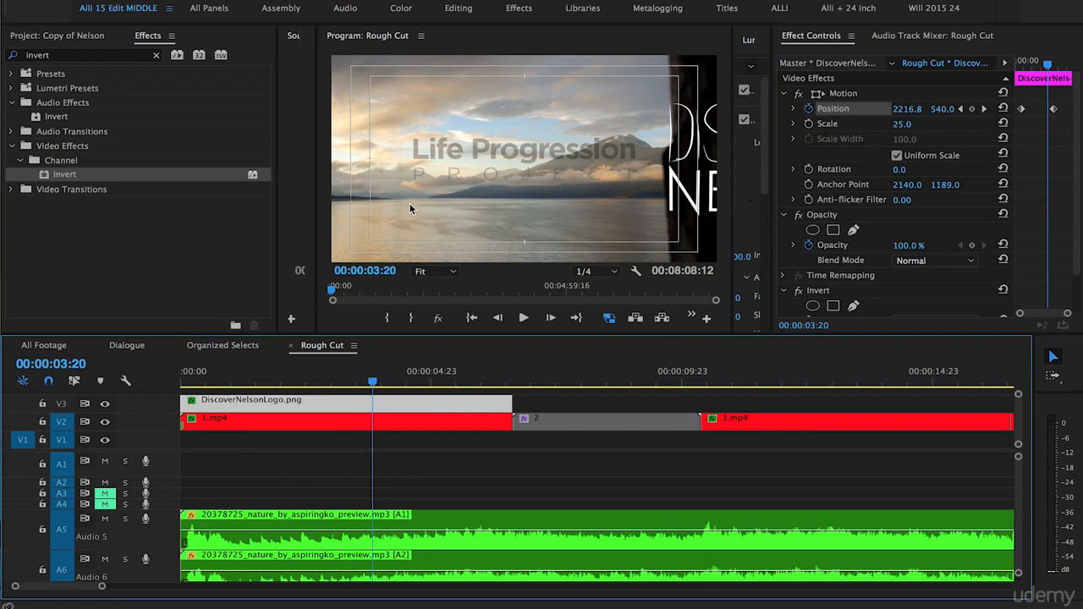
pyautogui.click(1056, 113)
pyautogui.press('Right')
pyautogui.press('Right')
pyautogui.press('Right')
pyautogui.press('Right')
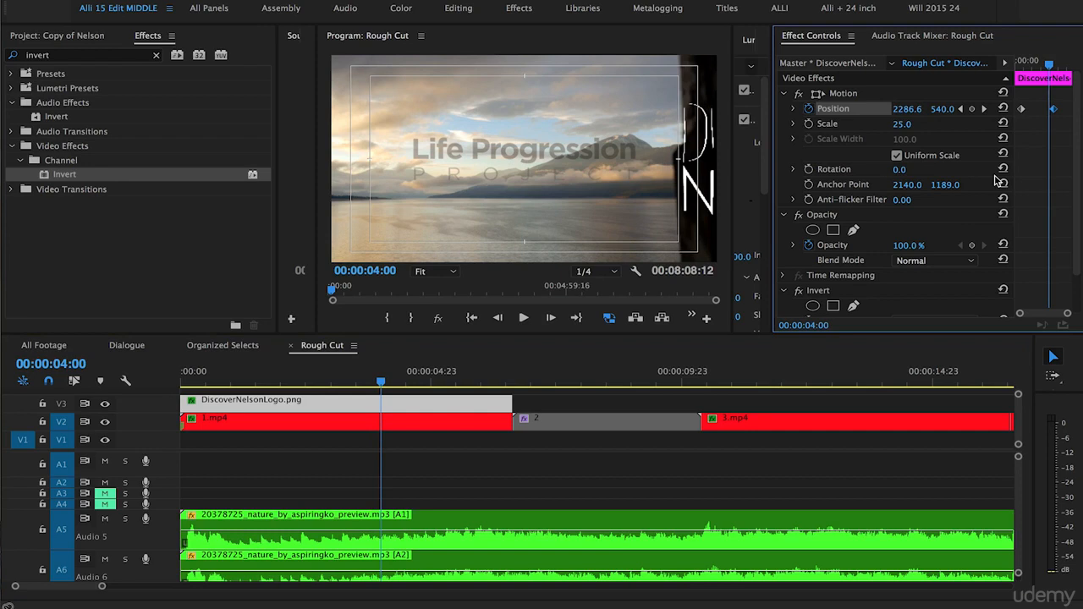
pyautogui.press('Right')
pyautogui.press('Right')
pyautogui.press('Right')
pyautogui.press('Right')
pyautogui.press('Right')
pyautogui.press('Right')
pyautogui.press('Right')
pyautogui.press('Right')
pyautogui.press('Right')
pyautogui.press('Right')
pyautogui.press('Right')
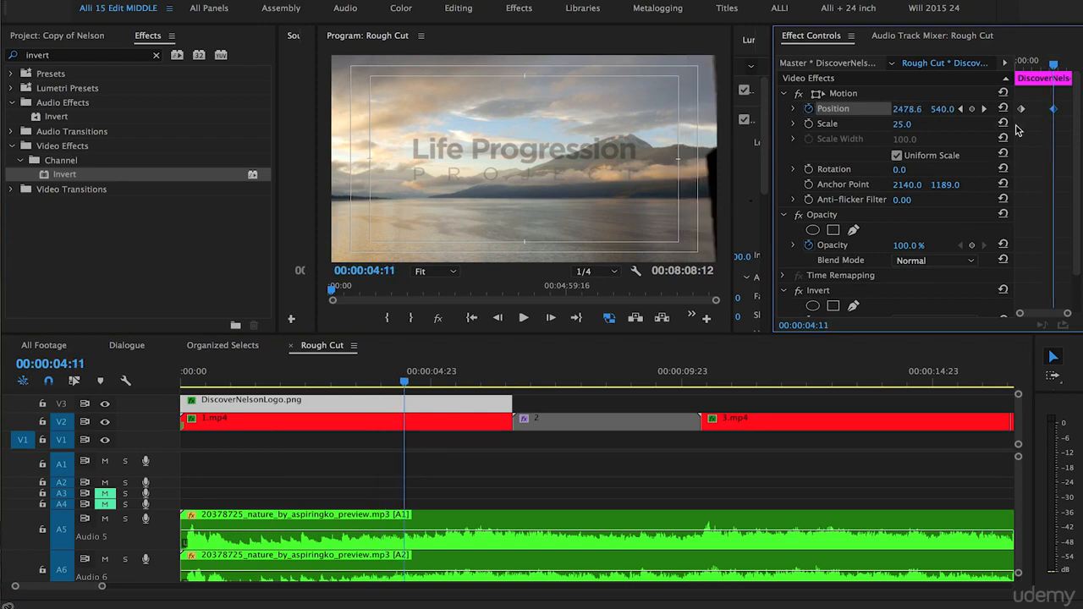
pyautogui.press('Right')
pyautogui.press('Right')
pyautogui.press('Right')
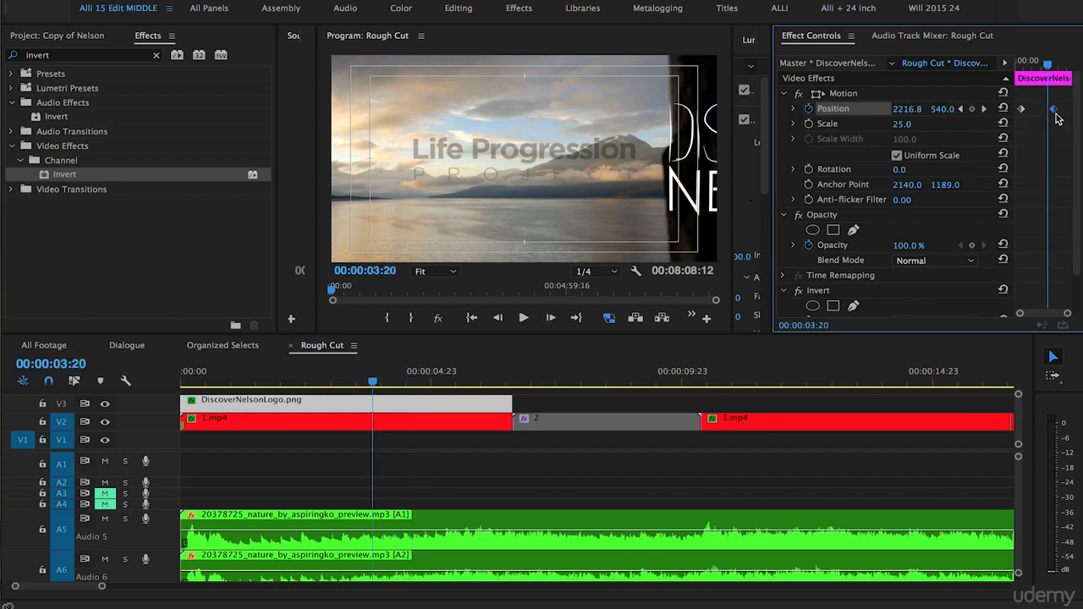
# Set the logo's horizontal Position at the 00:00:04:14 keyframe to 4000.
pyautogui.press('Right')
pyautogui.press('Right')
pyautogui.press('Right')
pyautogui.press('Right')
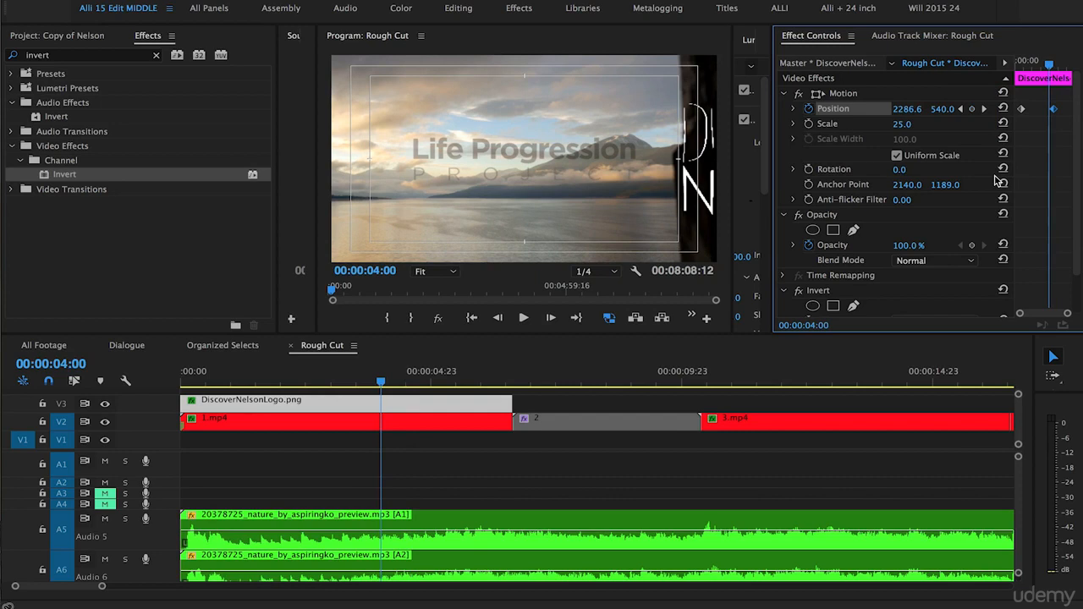
pyautogui.press('Right')
pyautogui.press('Right')
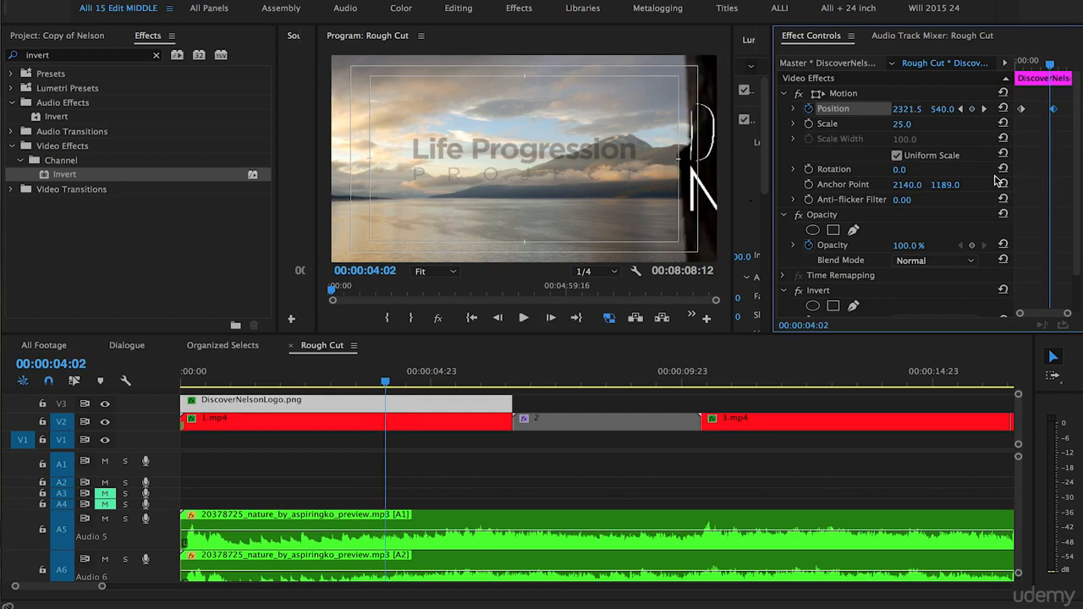
pyautogui.press('Right')
pyautogui.press('Right')
pyautogui.press('Right')
pyautogui.press('Right')
pyautogui.press('Right')
pyautogui.press('Right')
pyautogui.press('Right')
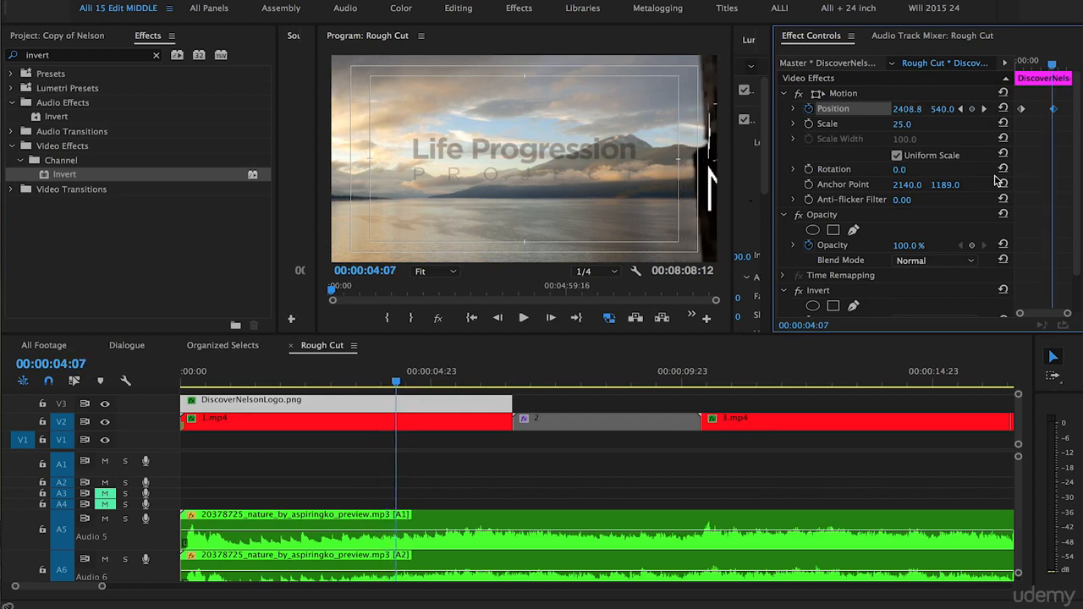
pyautogui.press('Right')
pyautogui.press('Right')
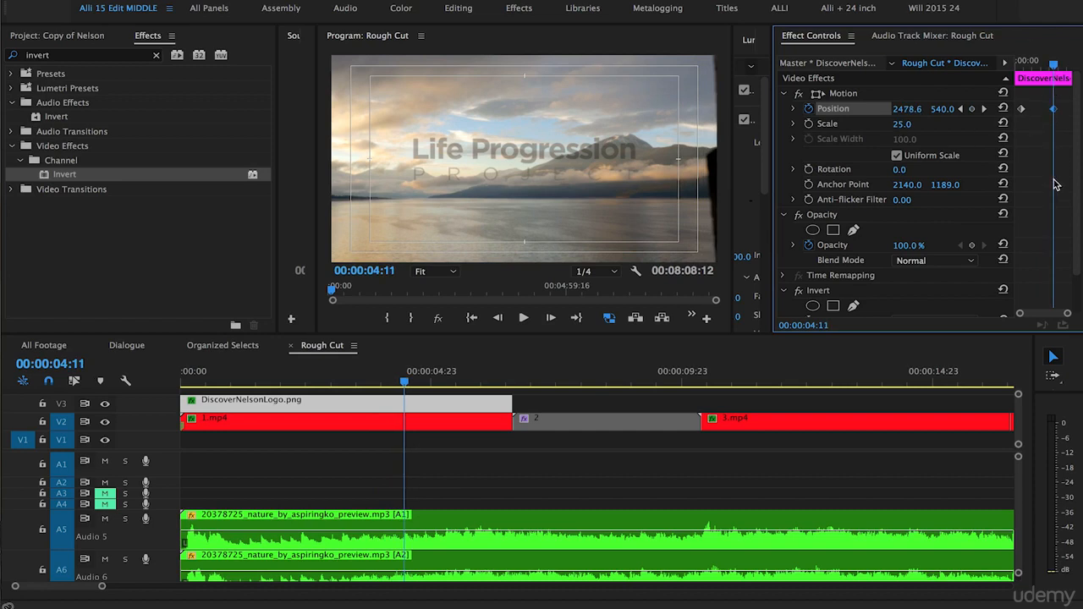
pyautogui.press('Right')
pyautogui.press('Right')
pyautogui.press('Right')
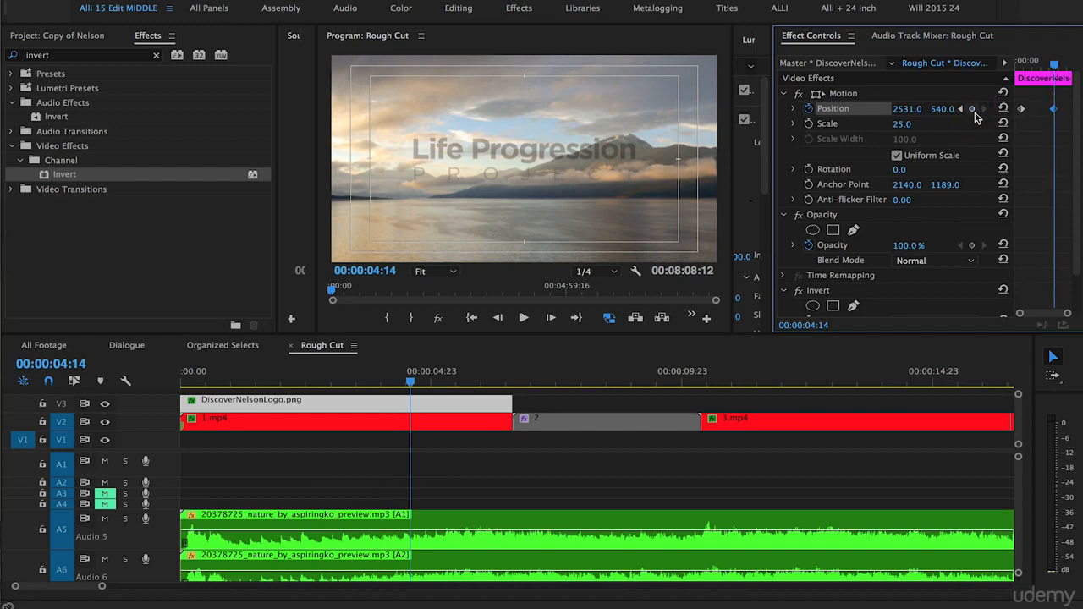
pyautogui.click(908, 108)
pyautogui.write('40000')
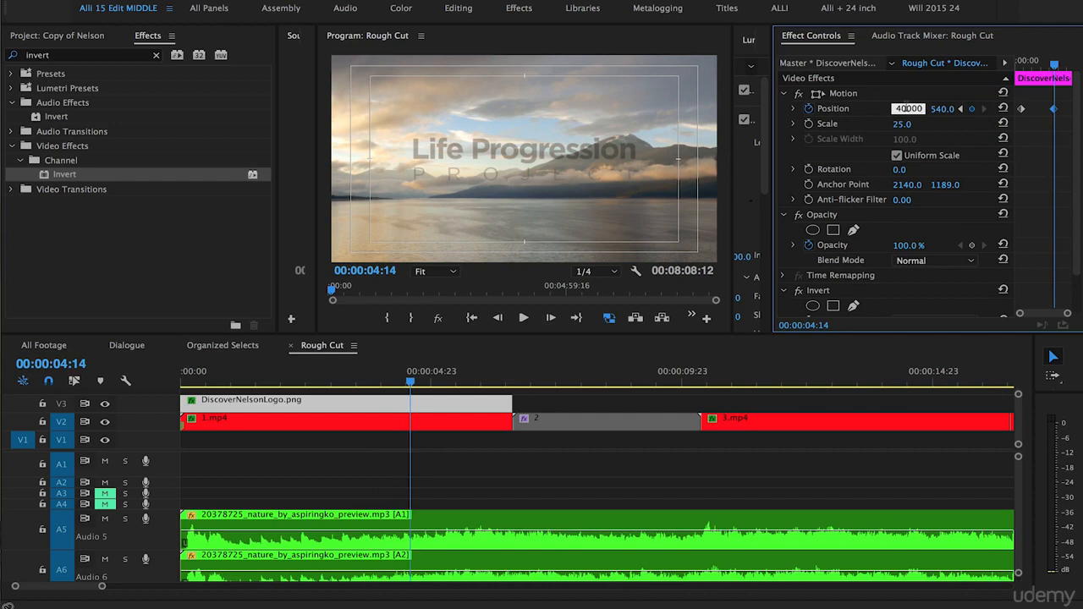
pyautogui.click(615, 406)
# Play back the opening from the start to check the faster logo slide-out.
pyautogui.moveTo(234, 382); pyautogui.dragTo(101, 383)
pyautogui.press('space')
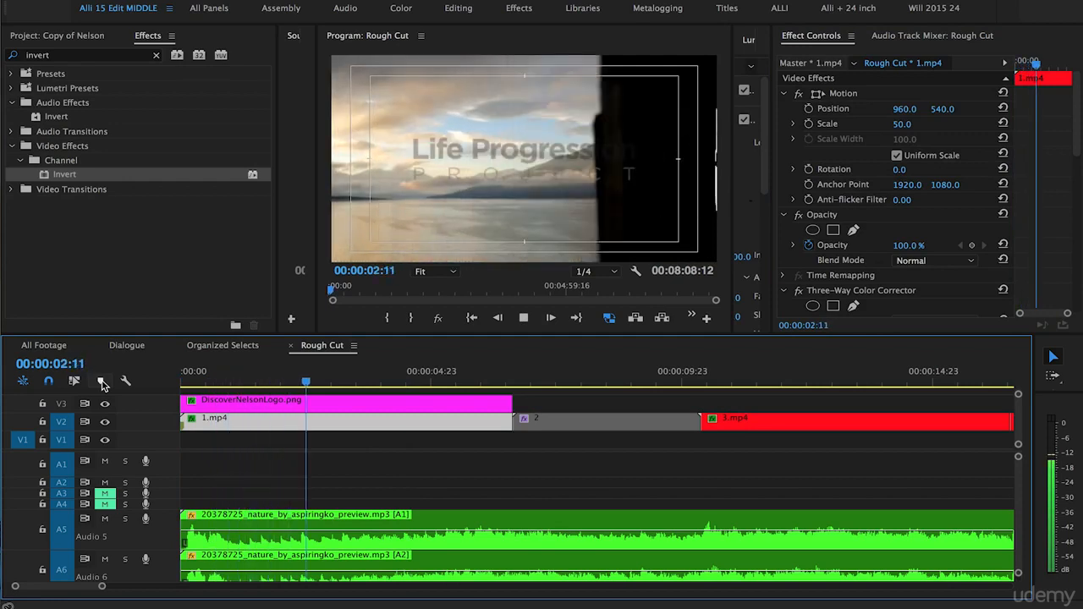
pyautogui.press('space')
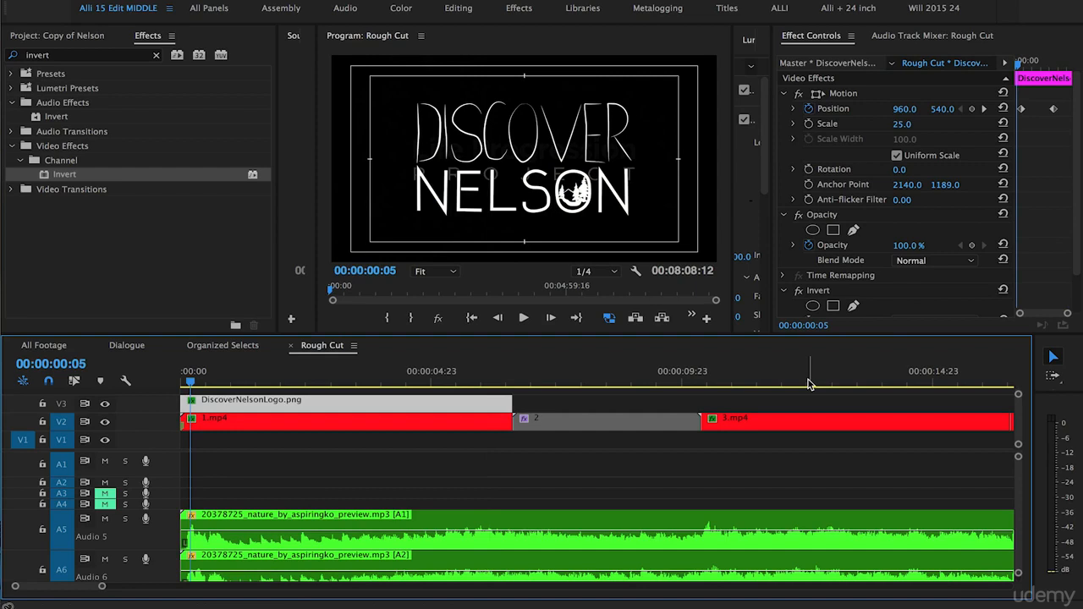
# Show more of the Rough Cut timeline and move the playhead to about 00:01:05:07 over 12.mp4.
pyautogui.press('-')
pyautogui.press('-')
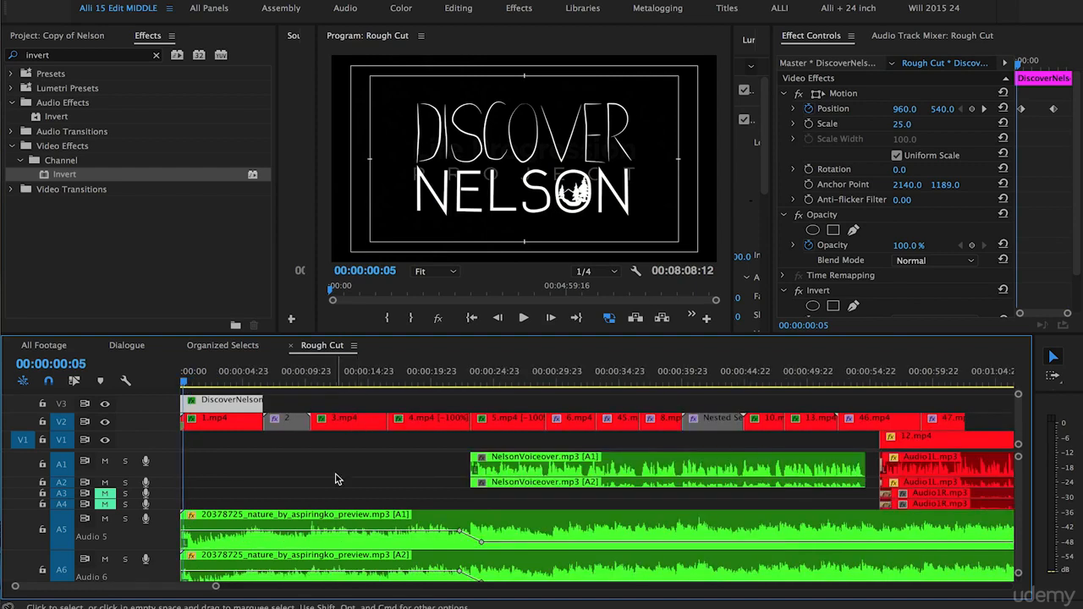
pyautogui.click(336, 479)
pyautogui.press('-')
pyautogui.moveTo(586, 383); pyautogui.dragTo(592, 385)
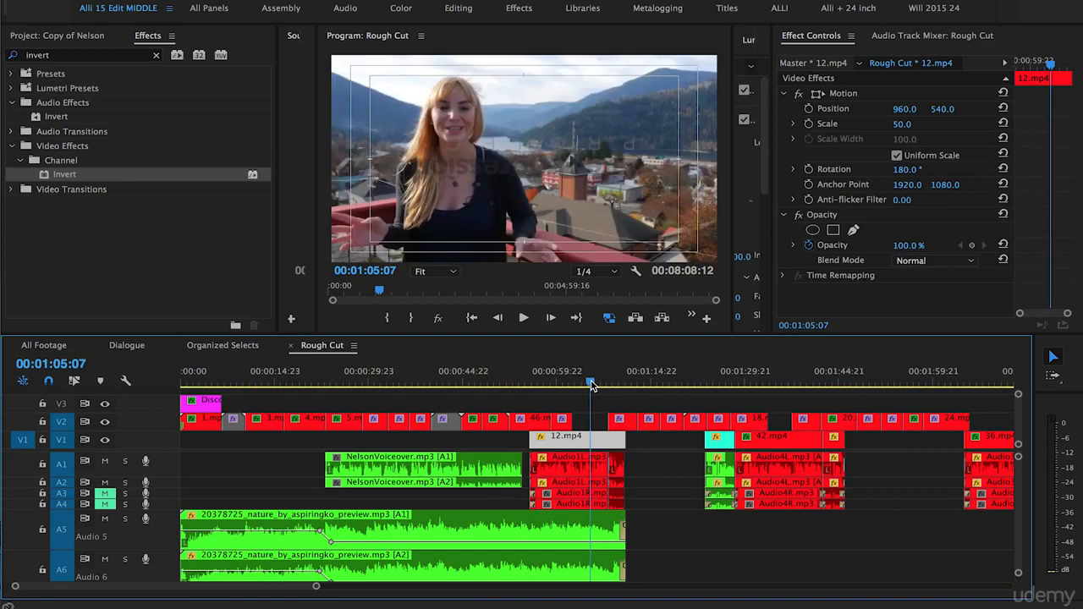